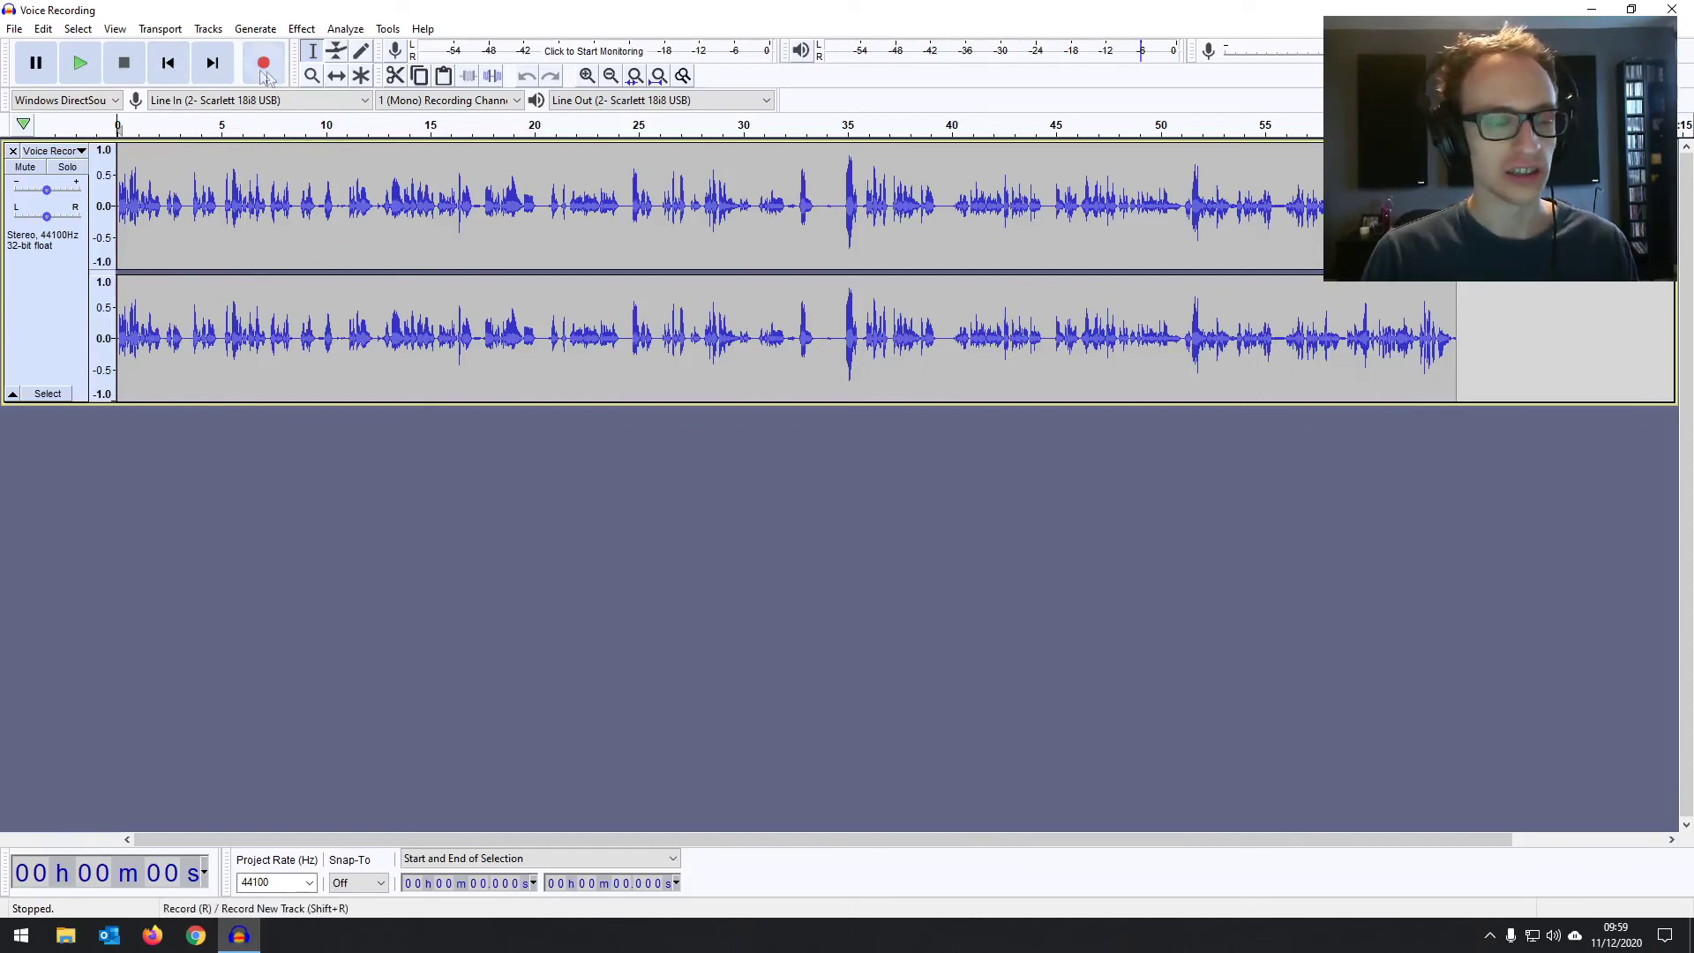
Step: Play back the voice recording, stop it, and bring up the Effect menu
key("space")
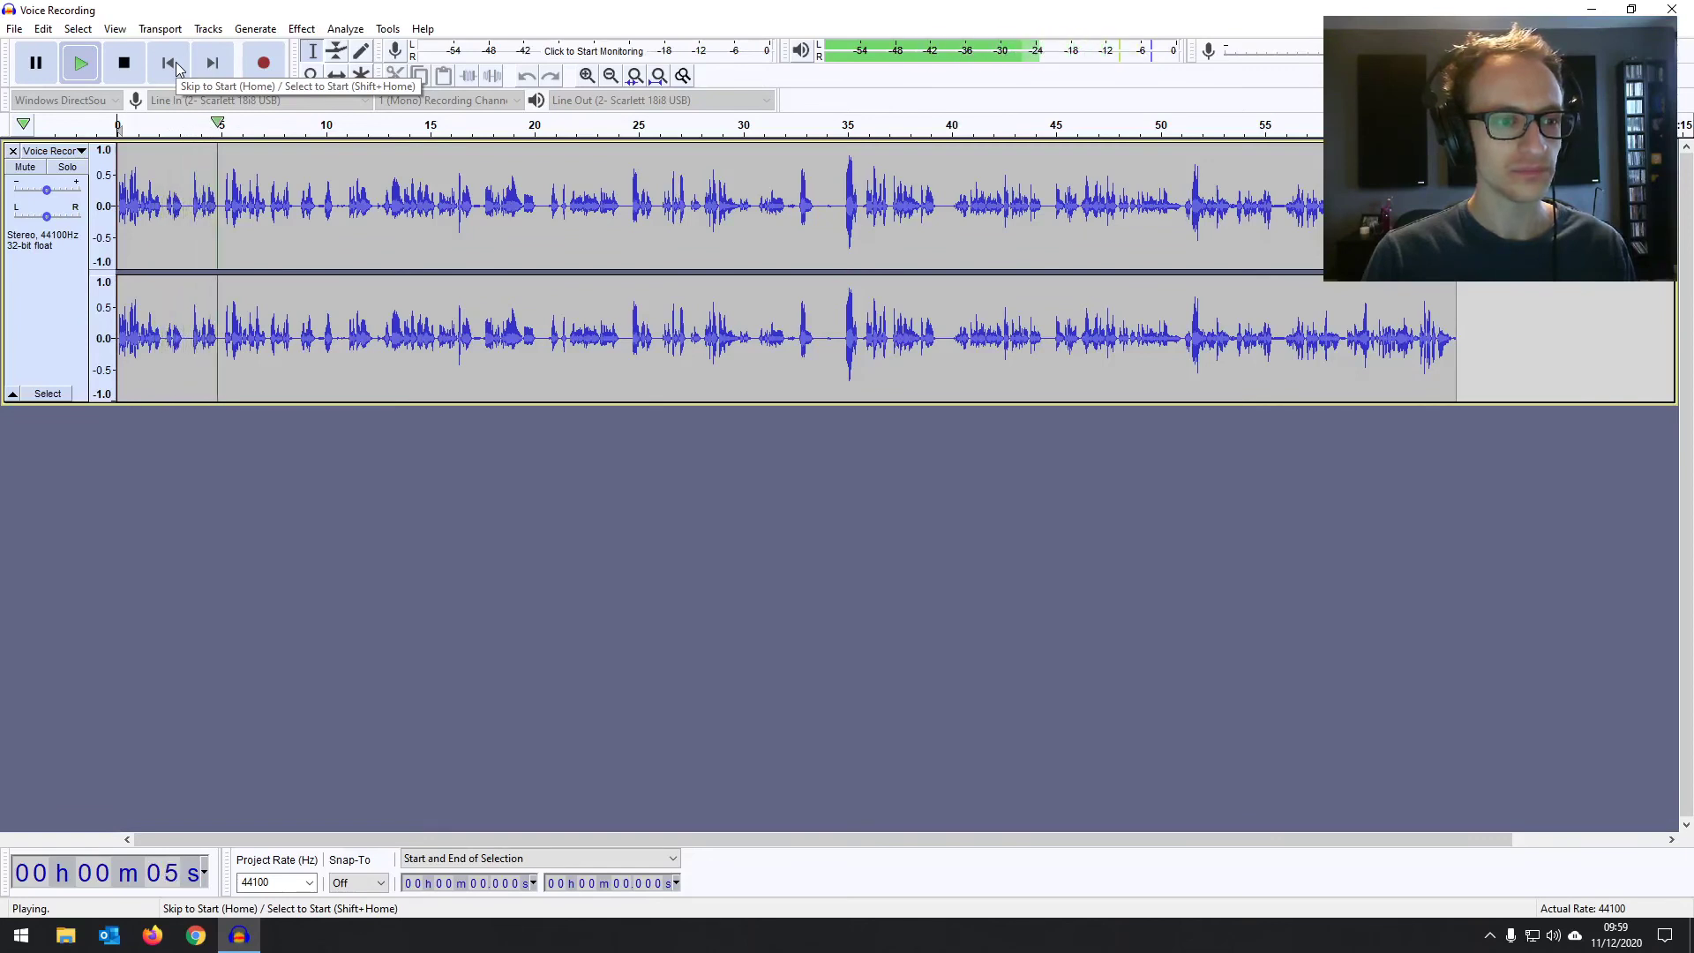
left_click(172, 63)
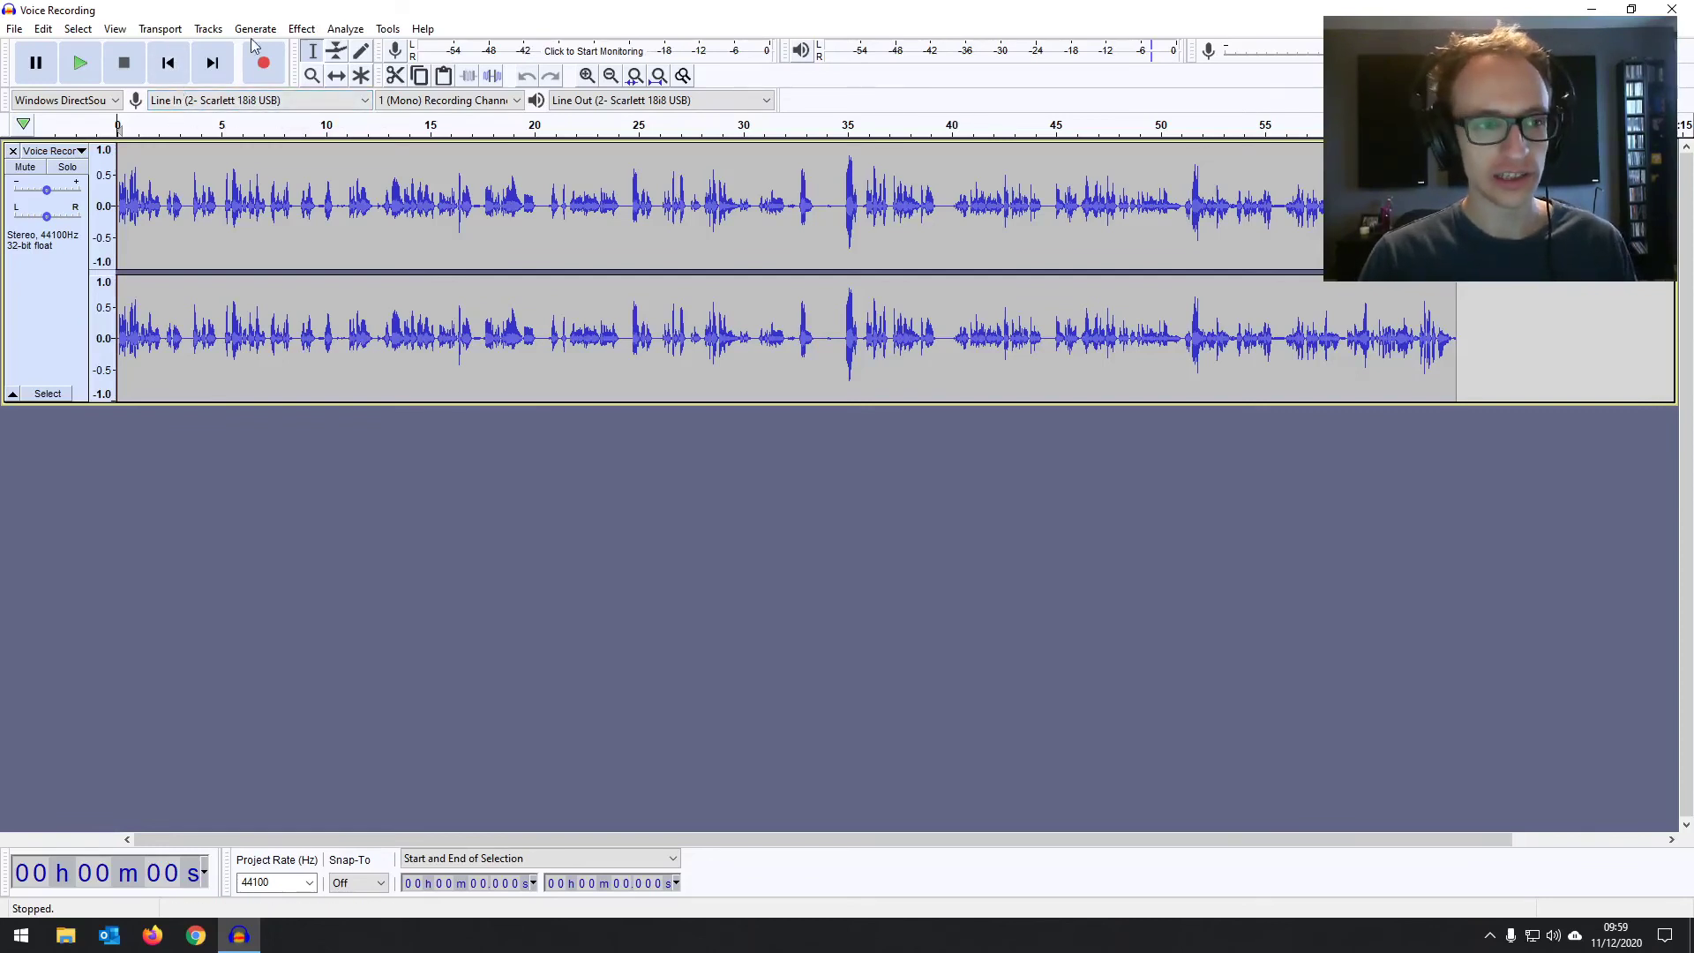
left_click(305, 31)
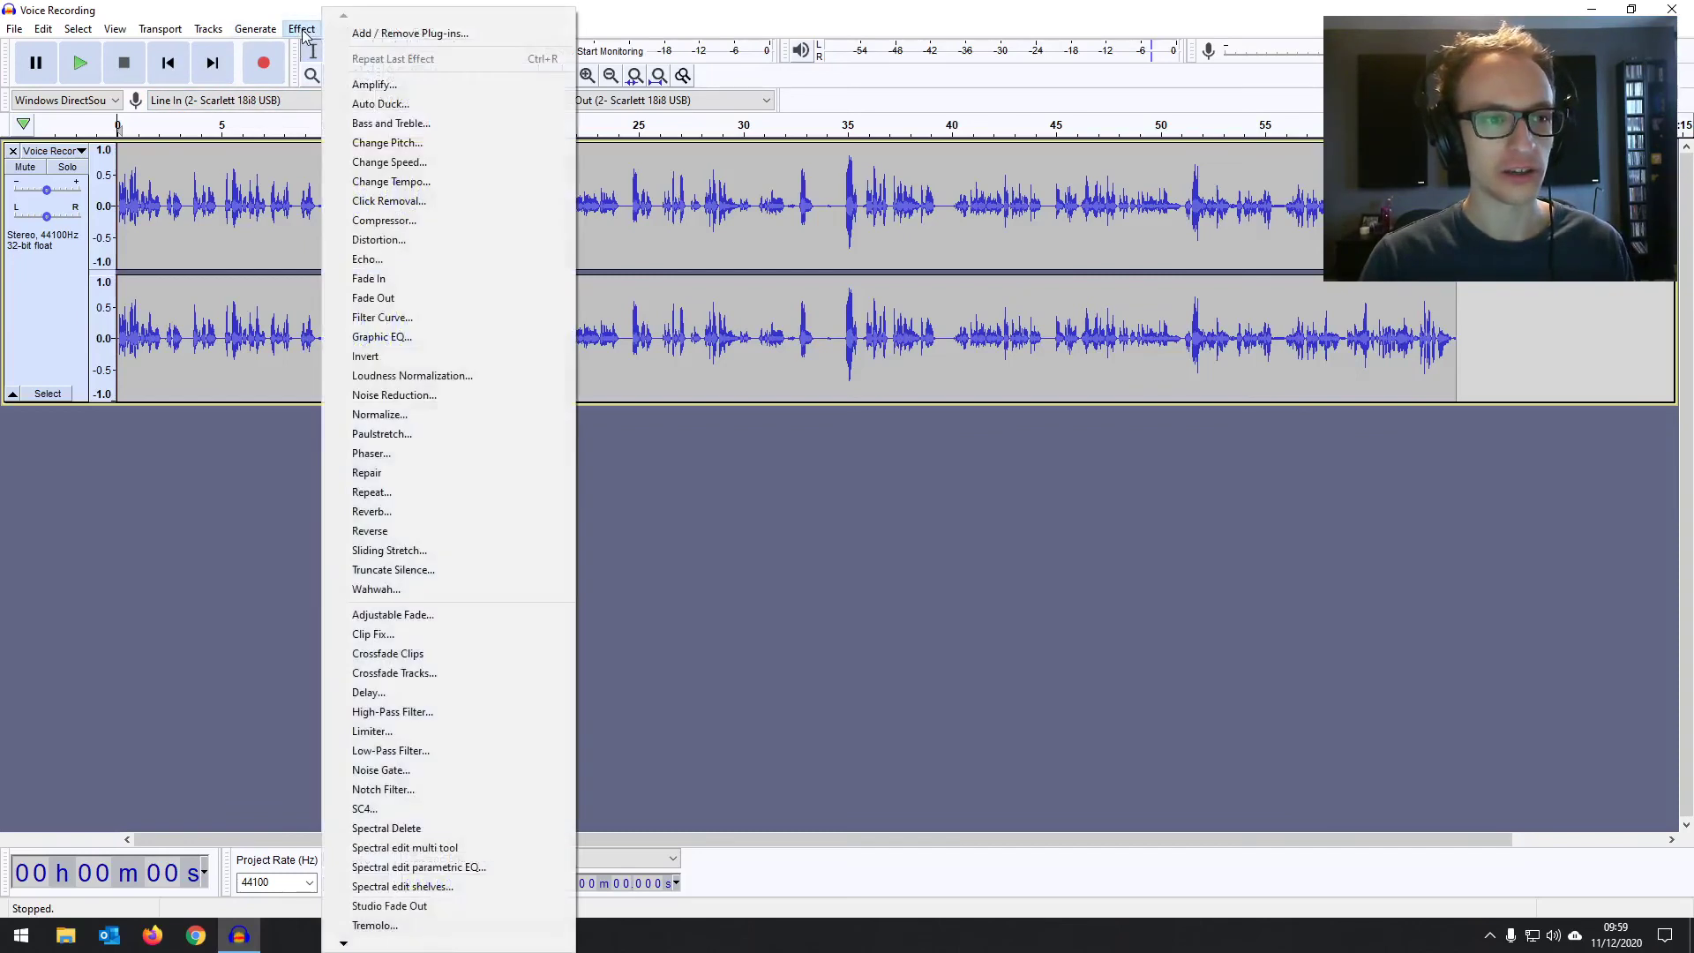
Step: Dismiss the No Audio Selected warning, select the whole recording with Ctrl+A, and reopen the Effect menu
left_click(451, 404)
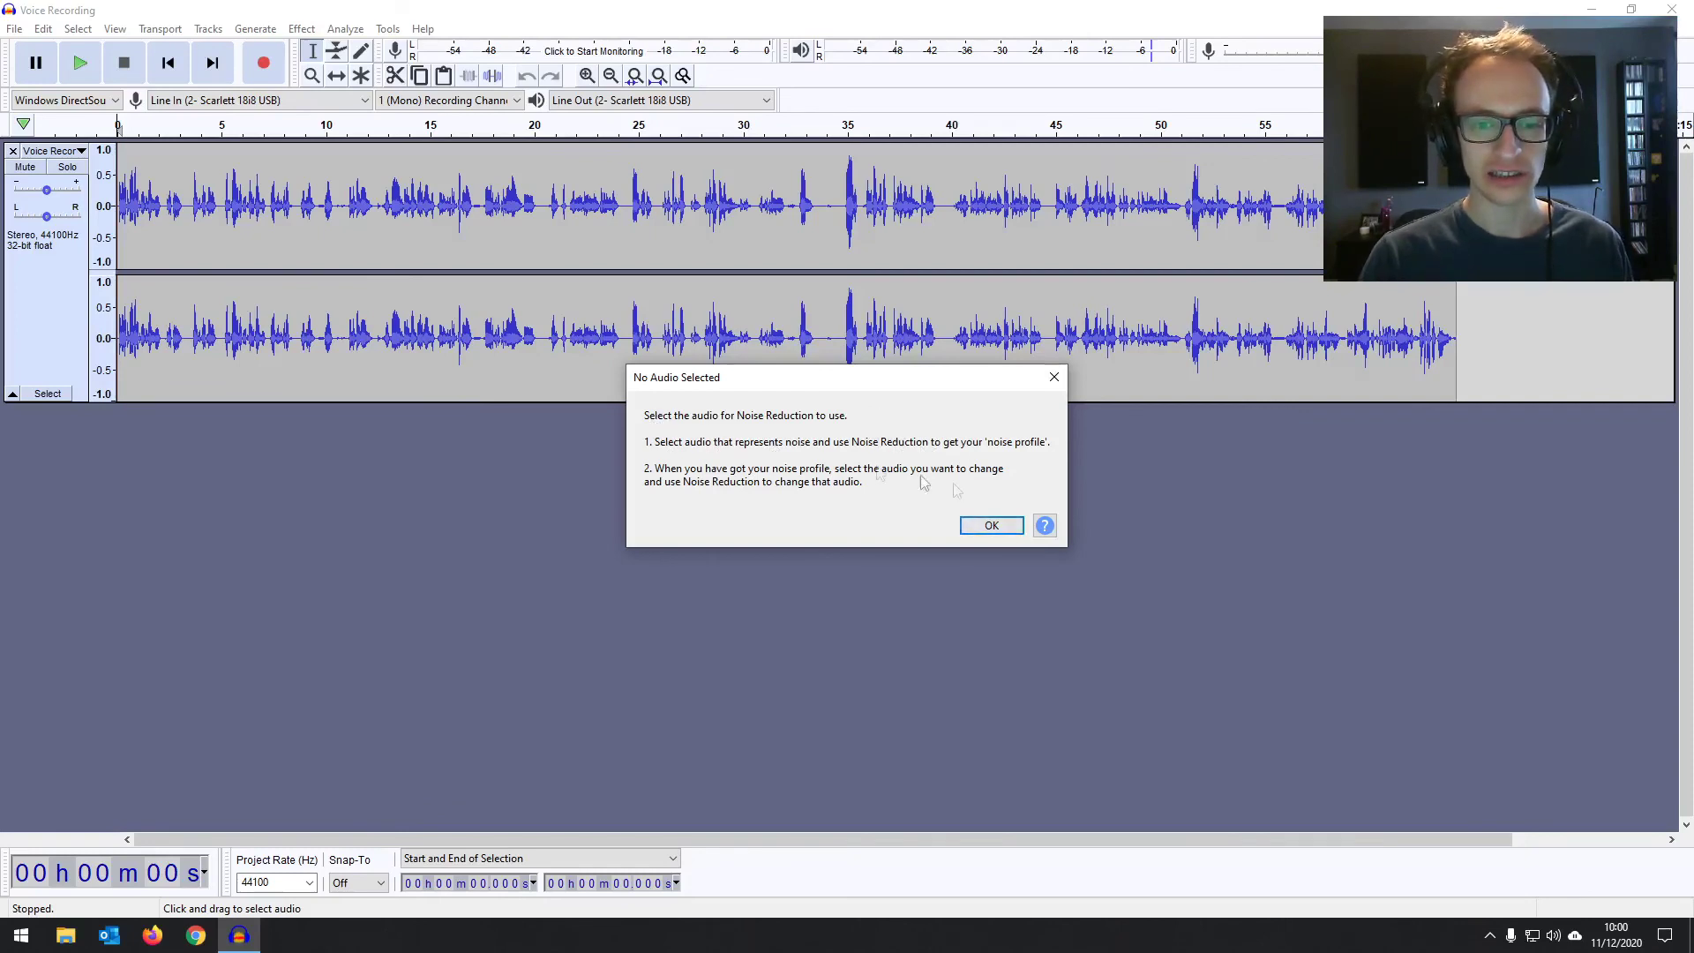
left_click(992, 526)
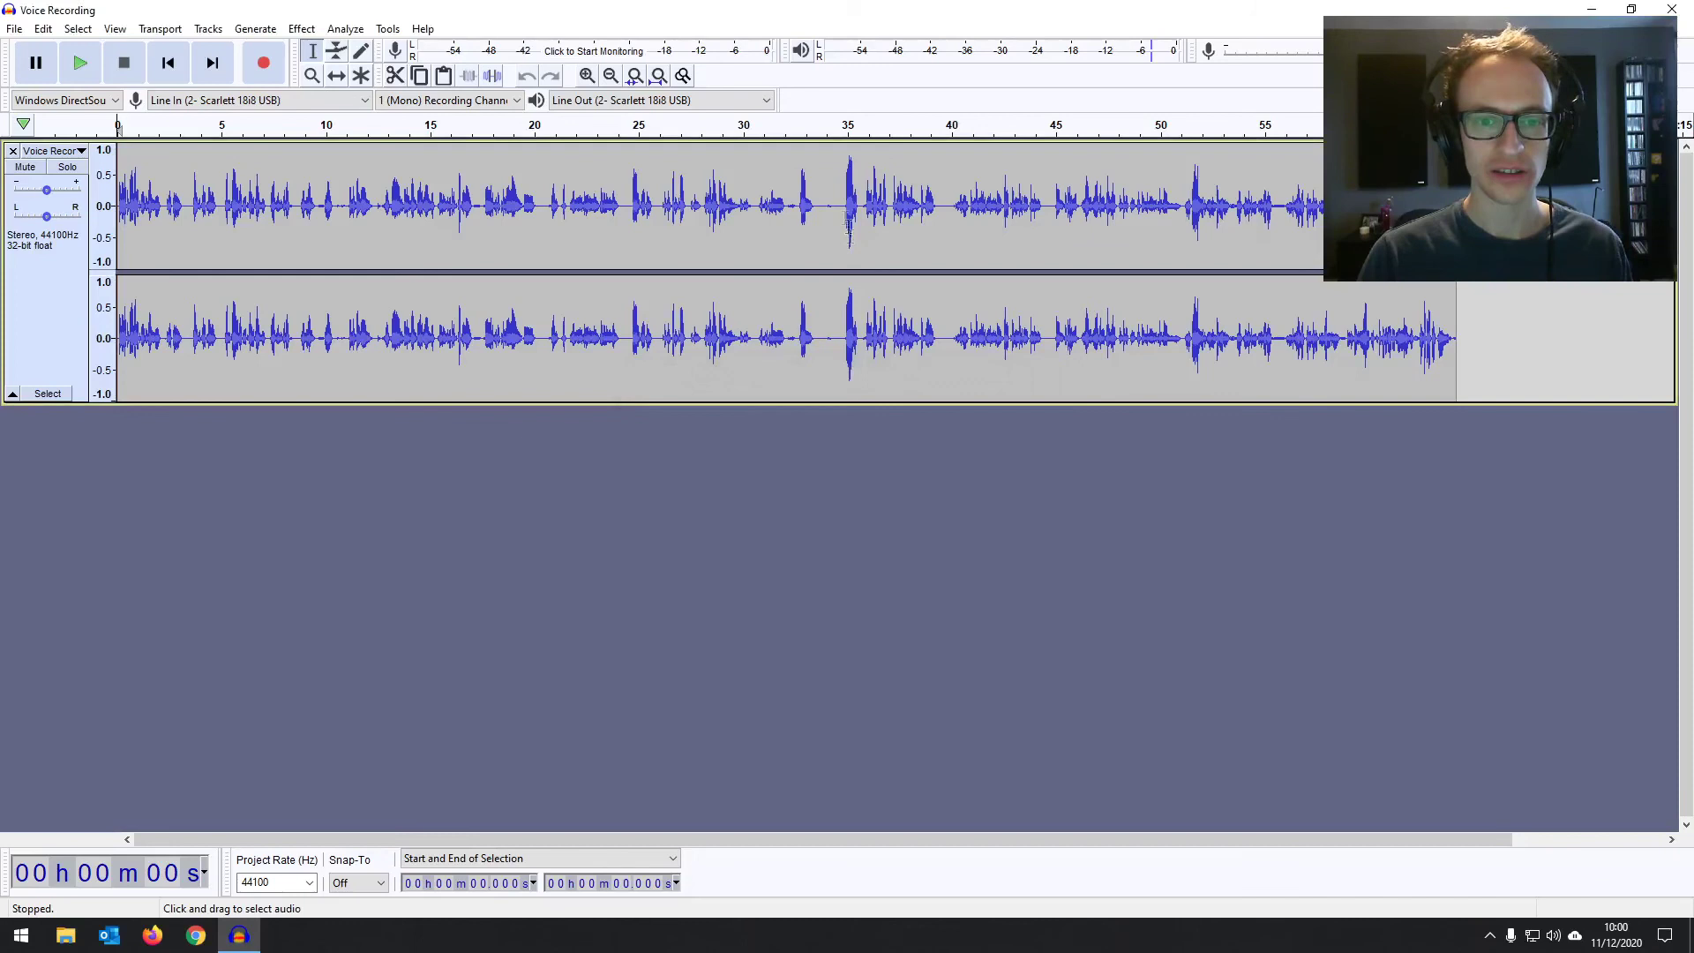
left_click(839, 335)
left_click_drag(1454, 300, 114, 232)
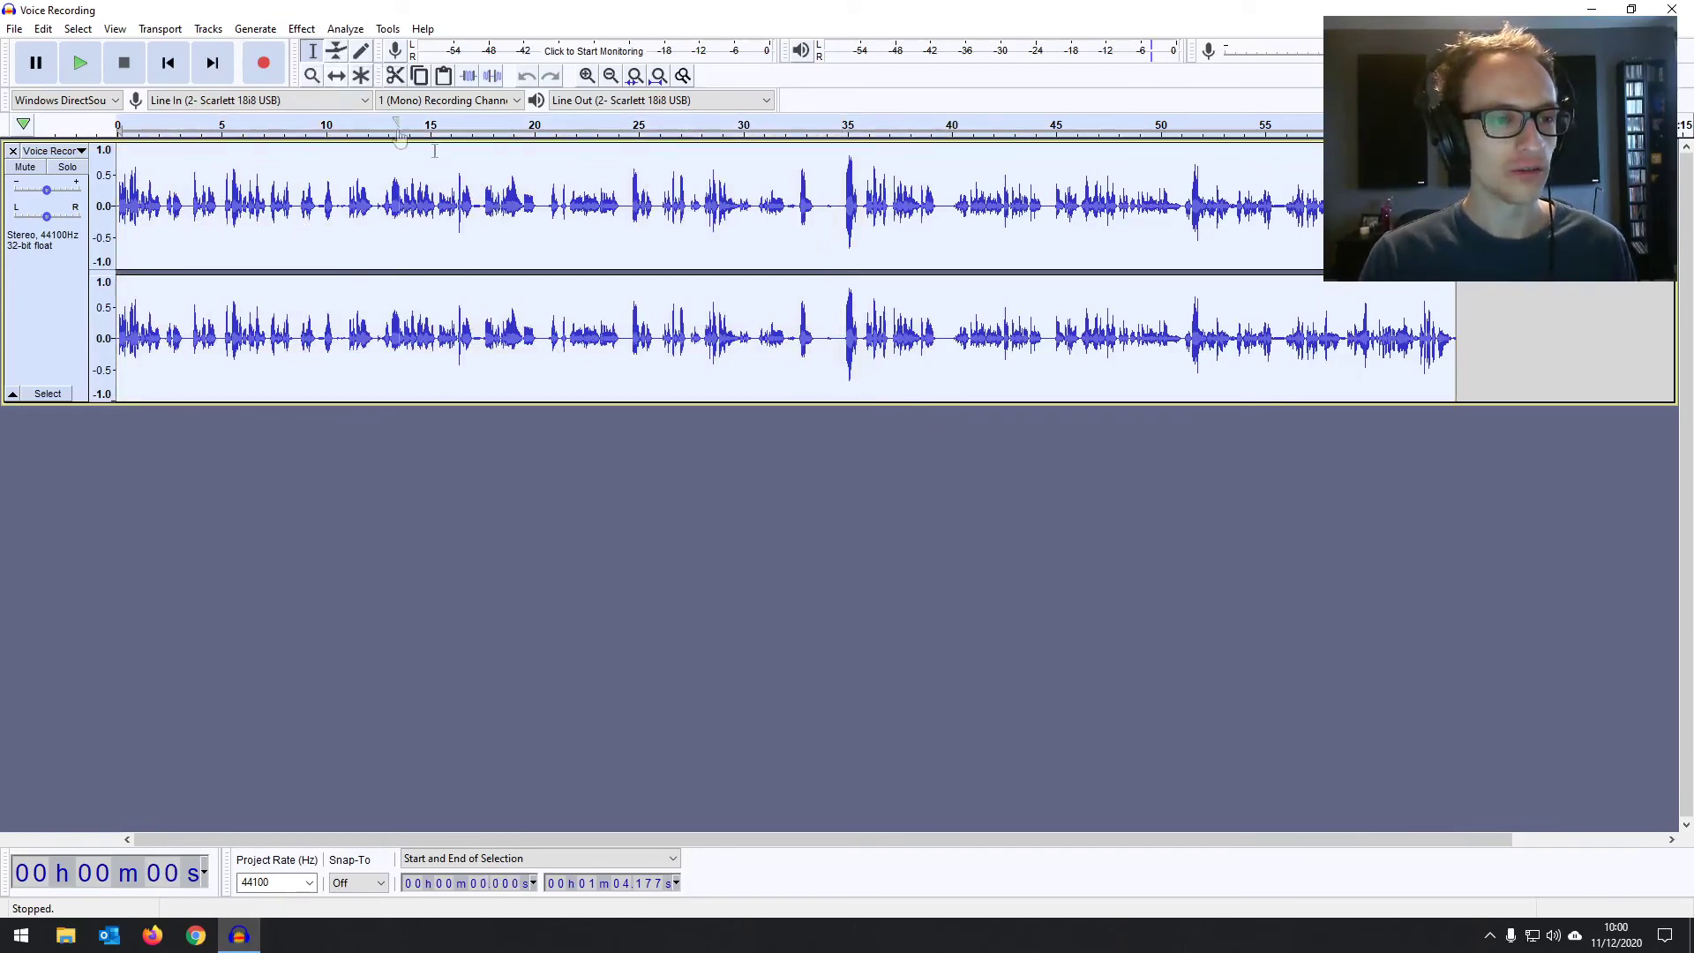
left_click(670, 220)
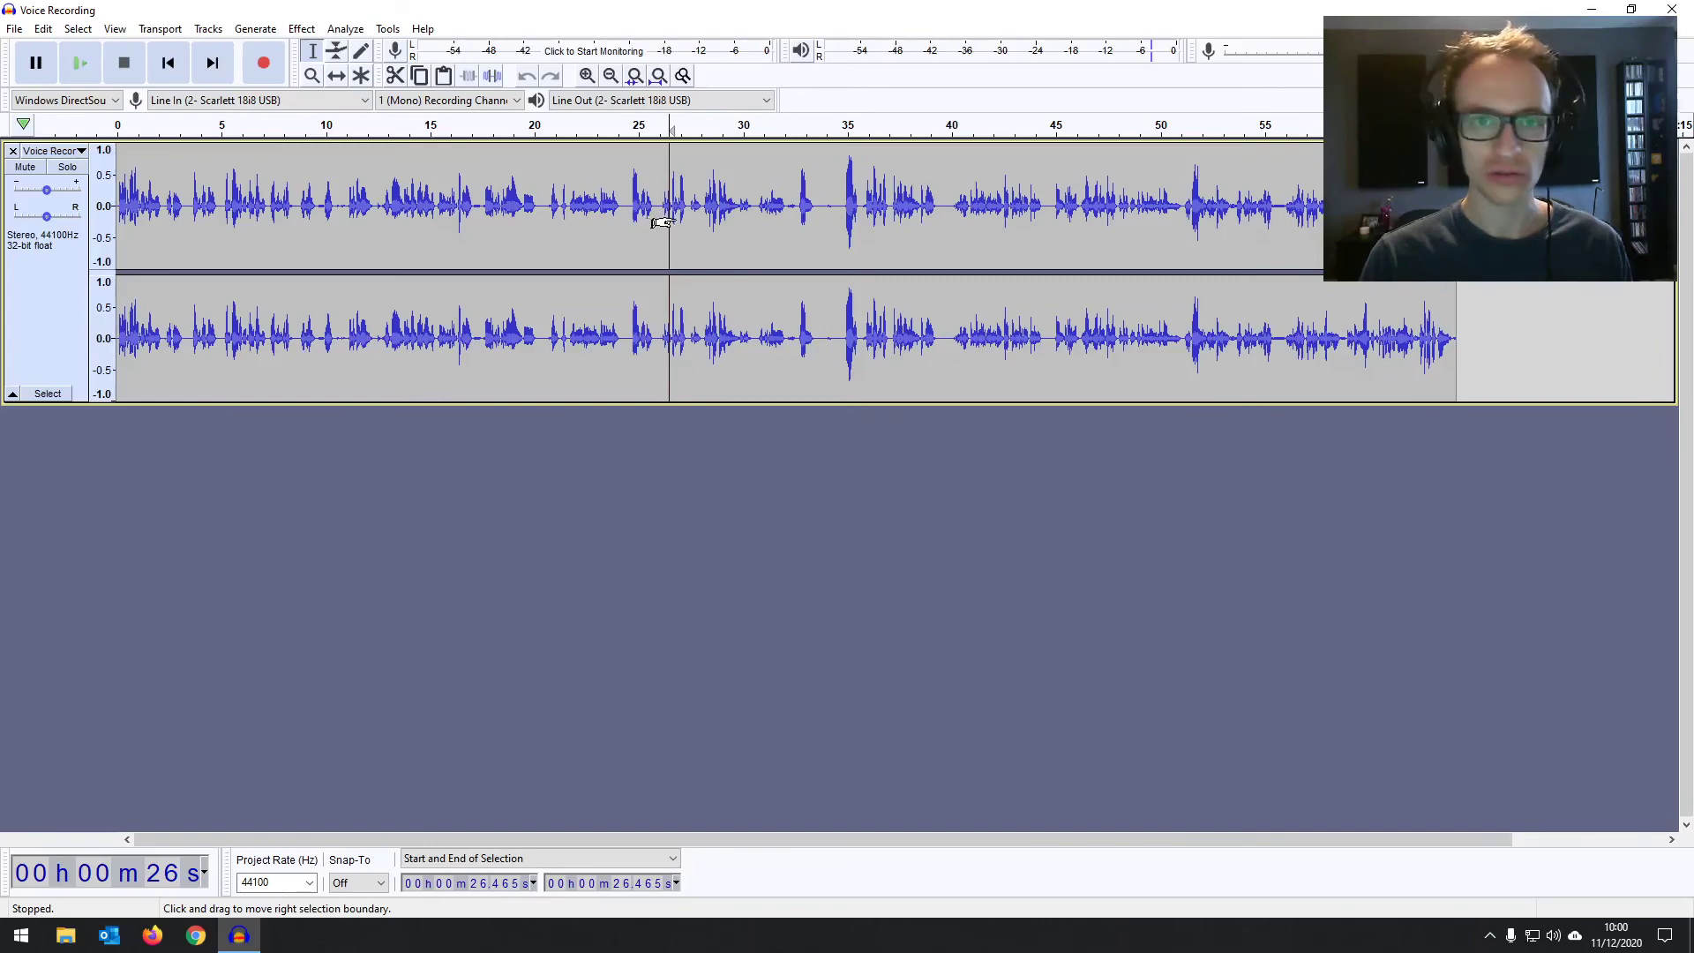
key("ctrl+a")
left_click(302, 29)
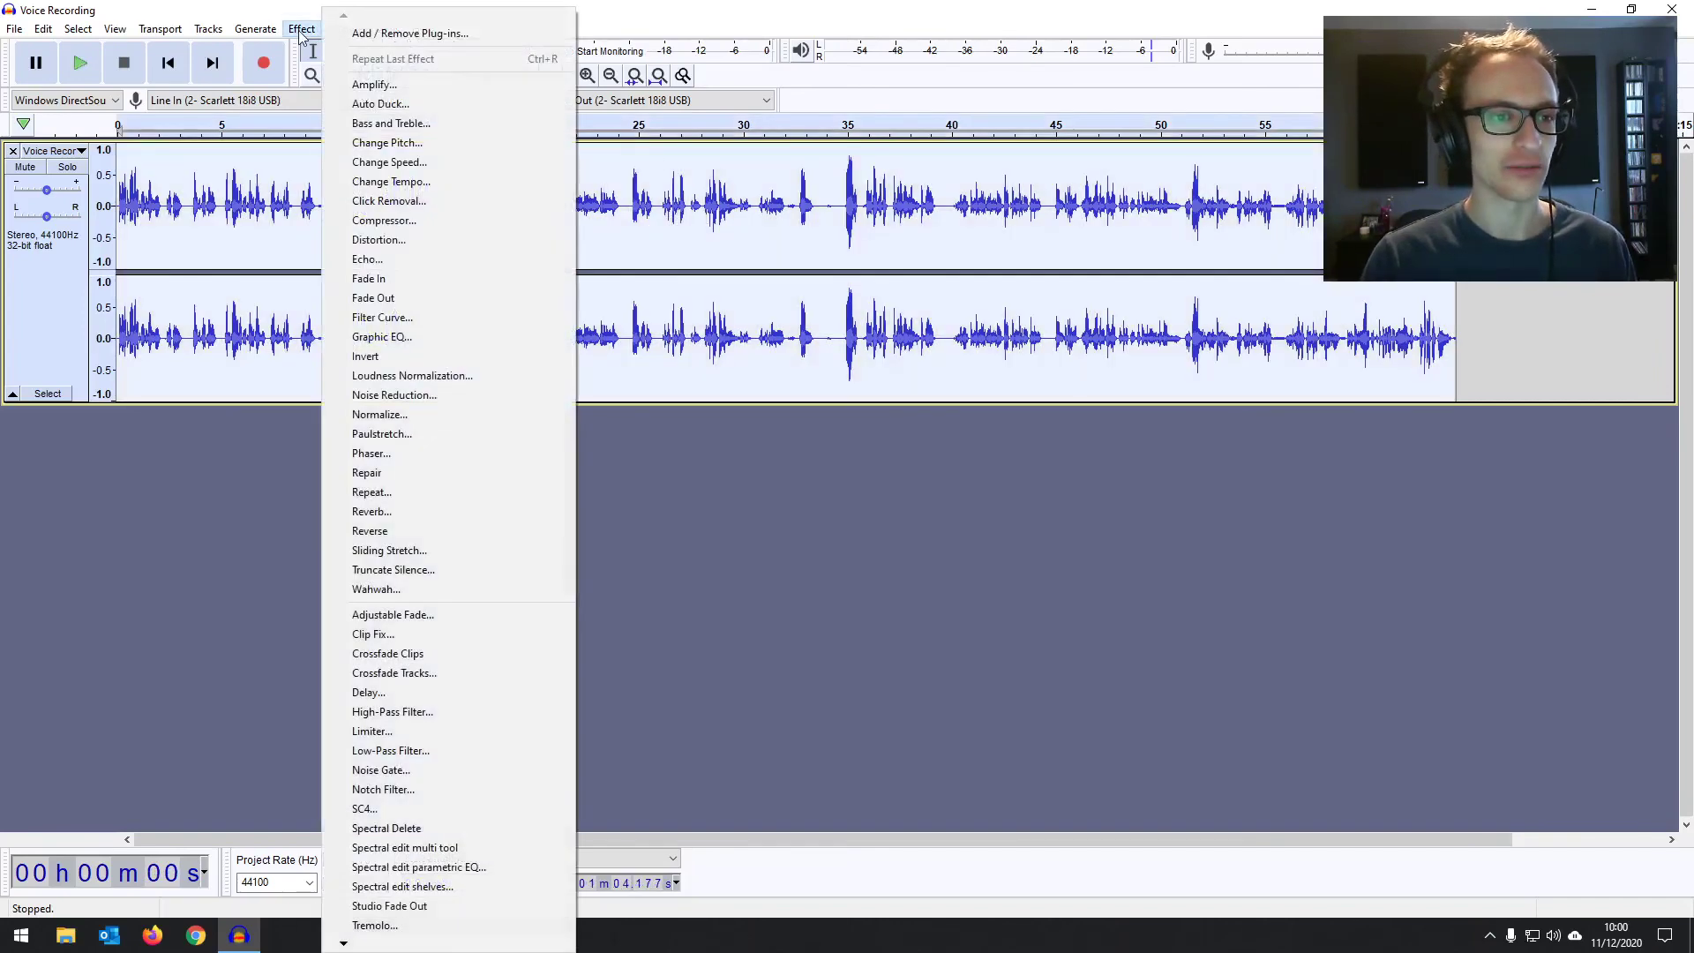
Step: Open Noise Reduction, move its dialog aside to review it, and cancel without applying
left_click(452, 395)
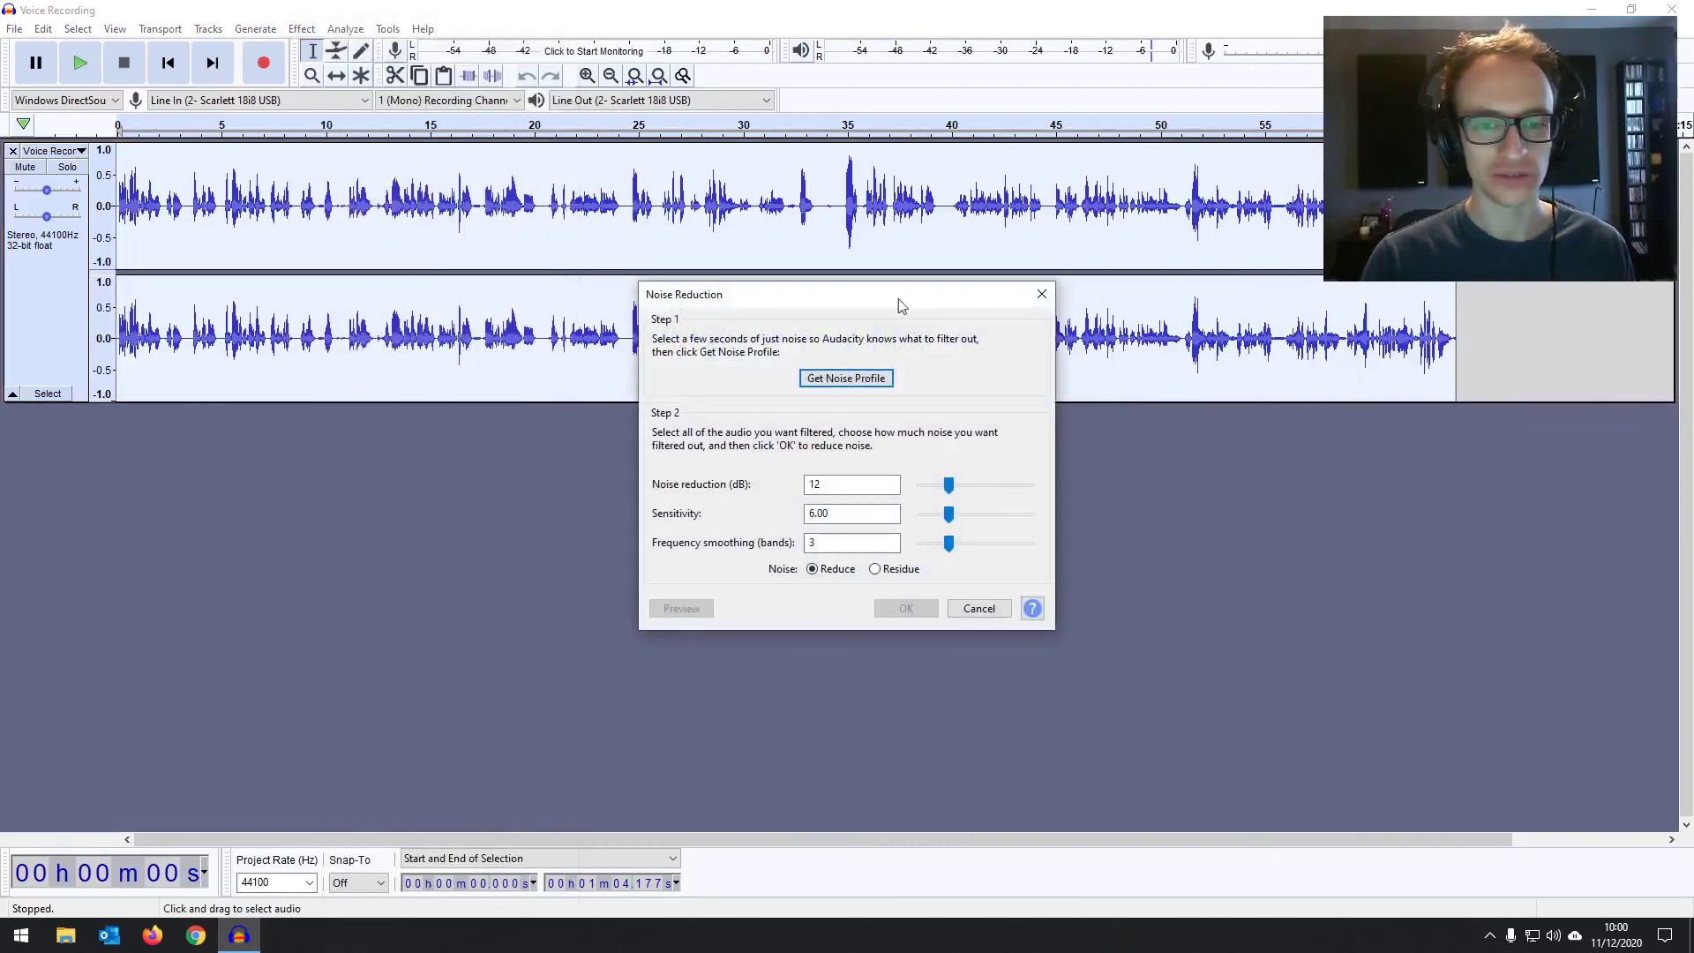
left_click_drag(899, 298, 863, 215)
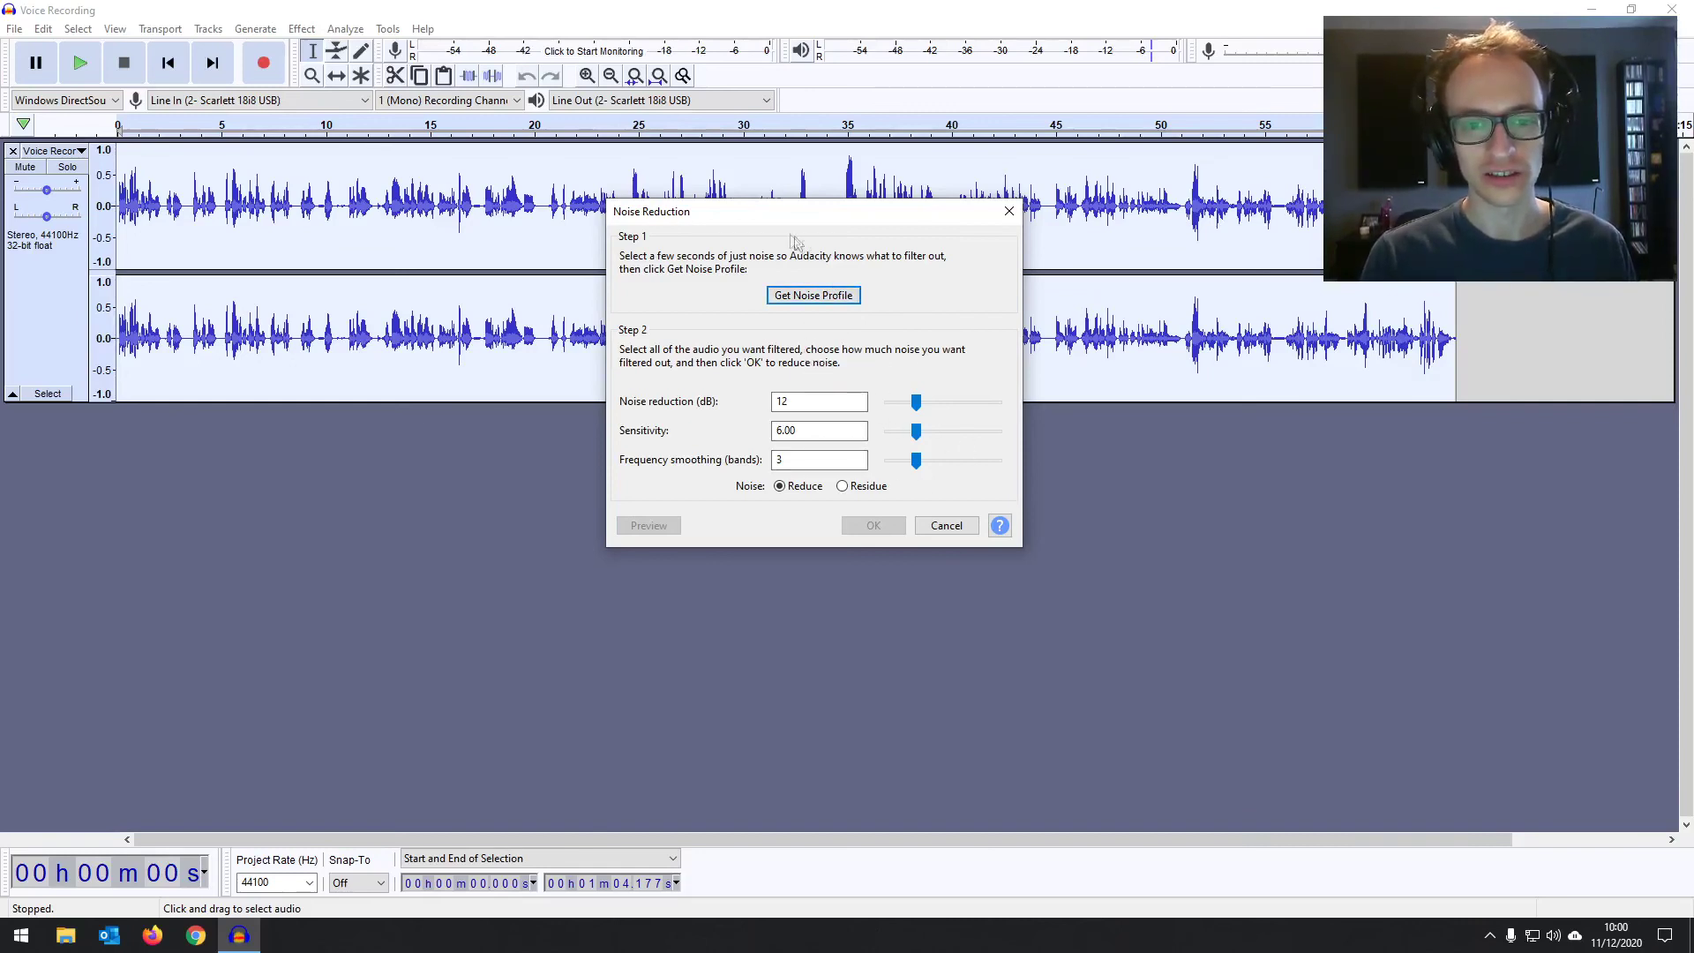
left_click(1009, 213)
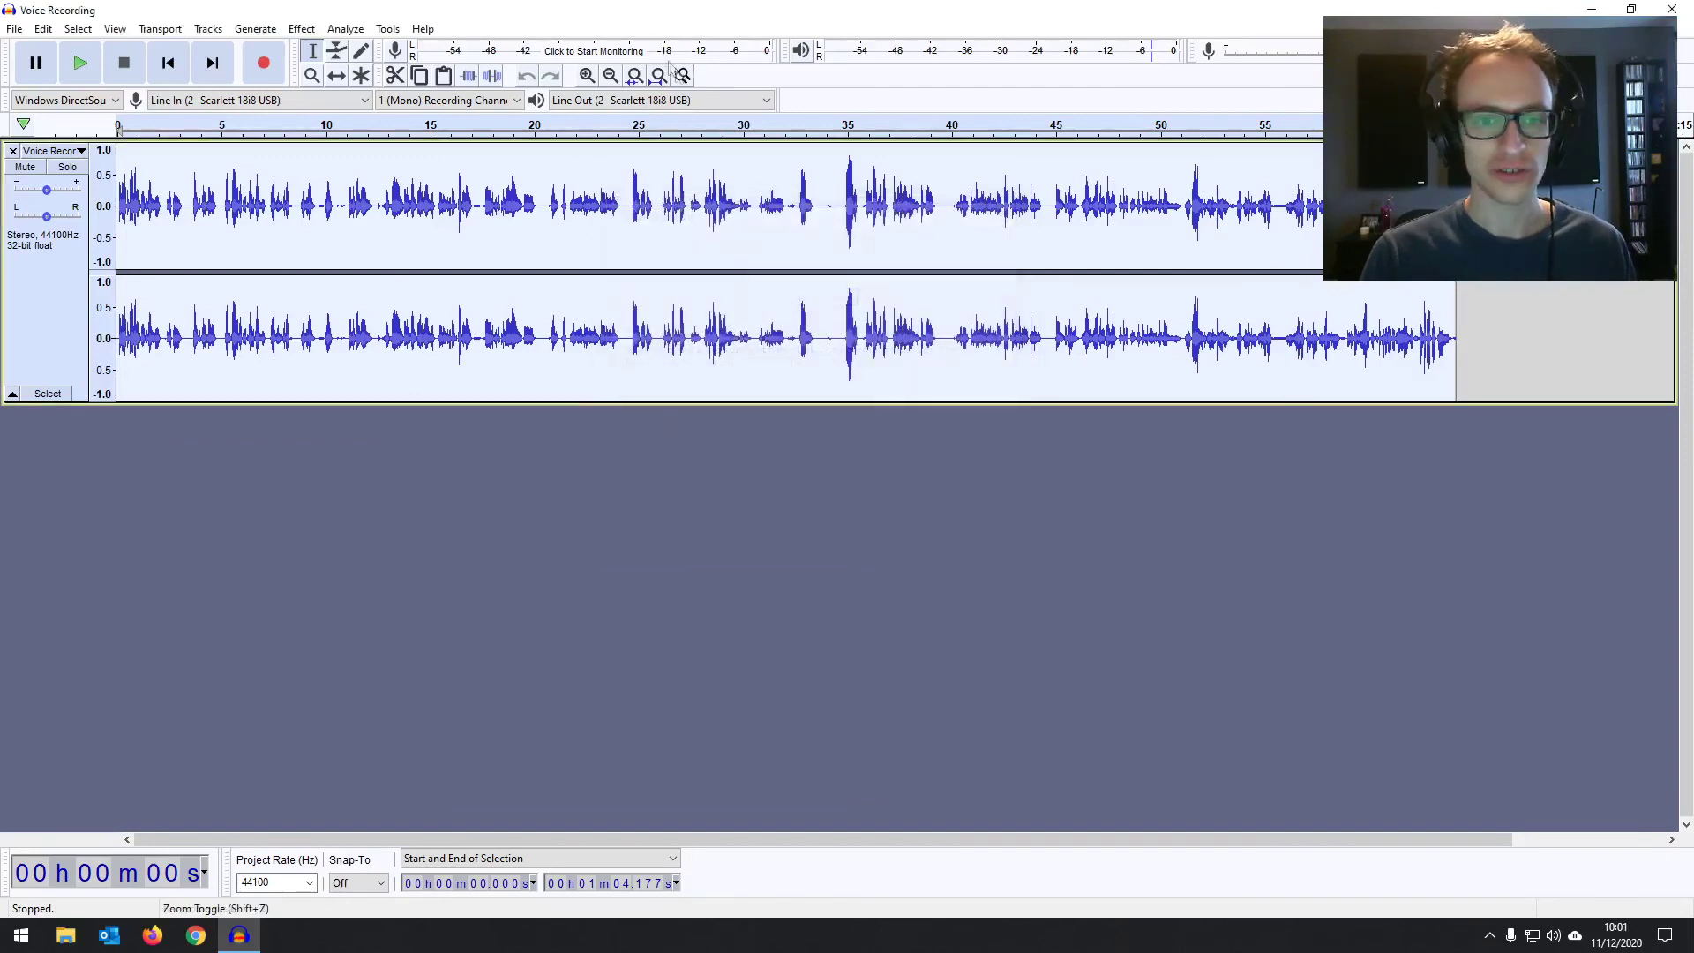
Step: Audition the gap near 33.5 s and select the noise-only stretch from 33.44 s to 34.84 s
left_click(167, 63)
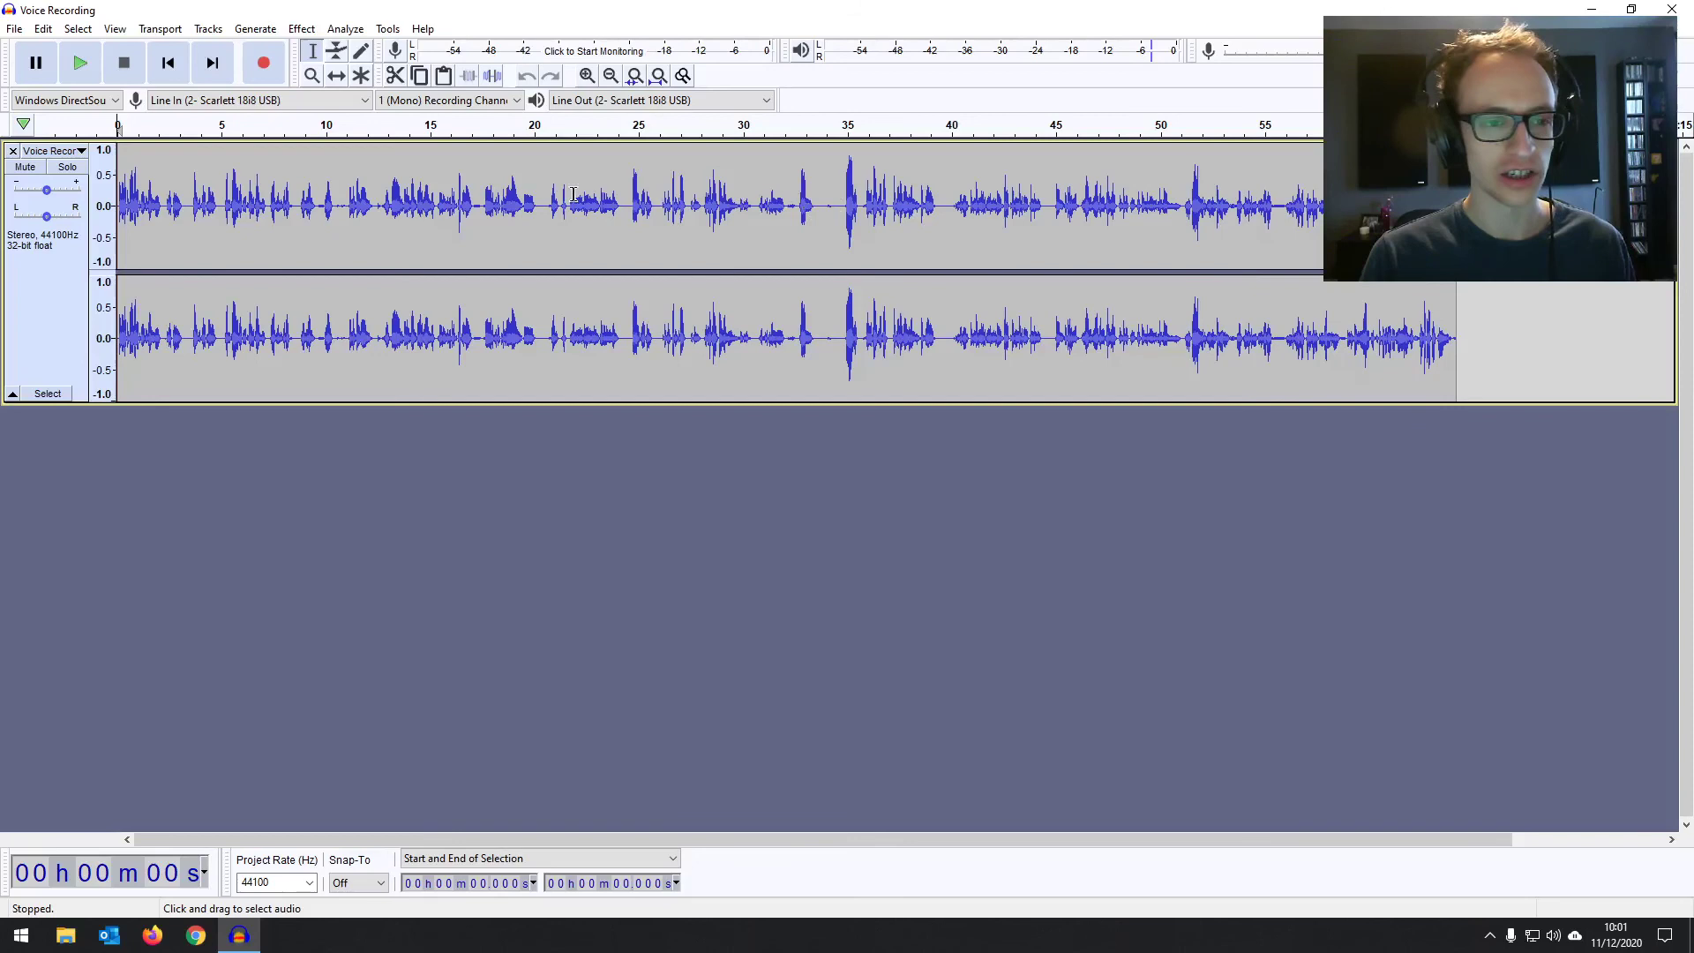
left_click(818, 199)
key("space")
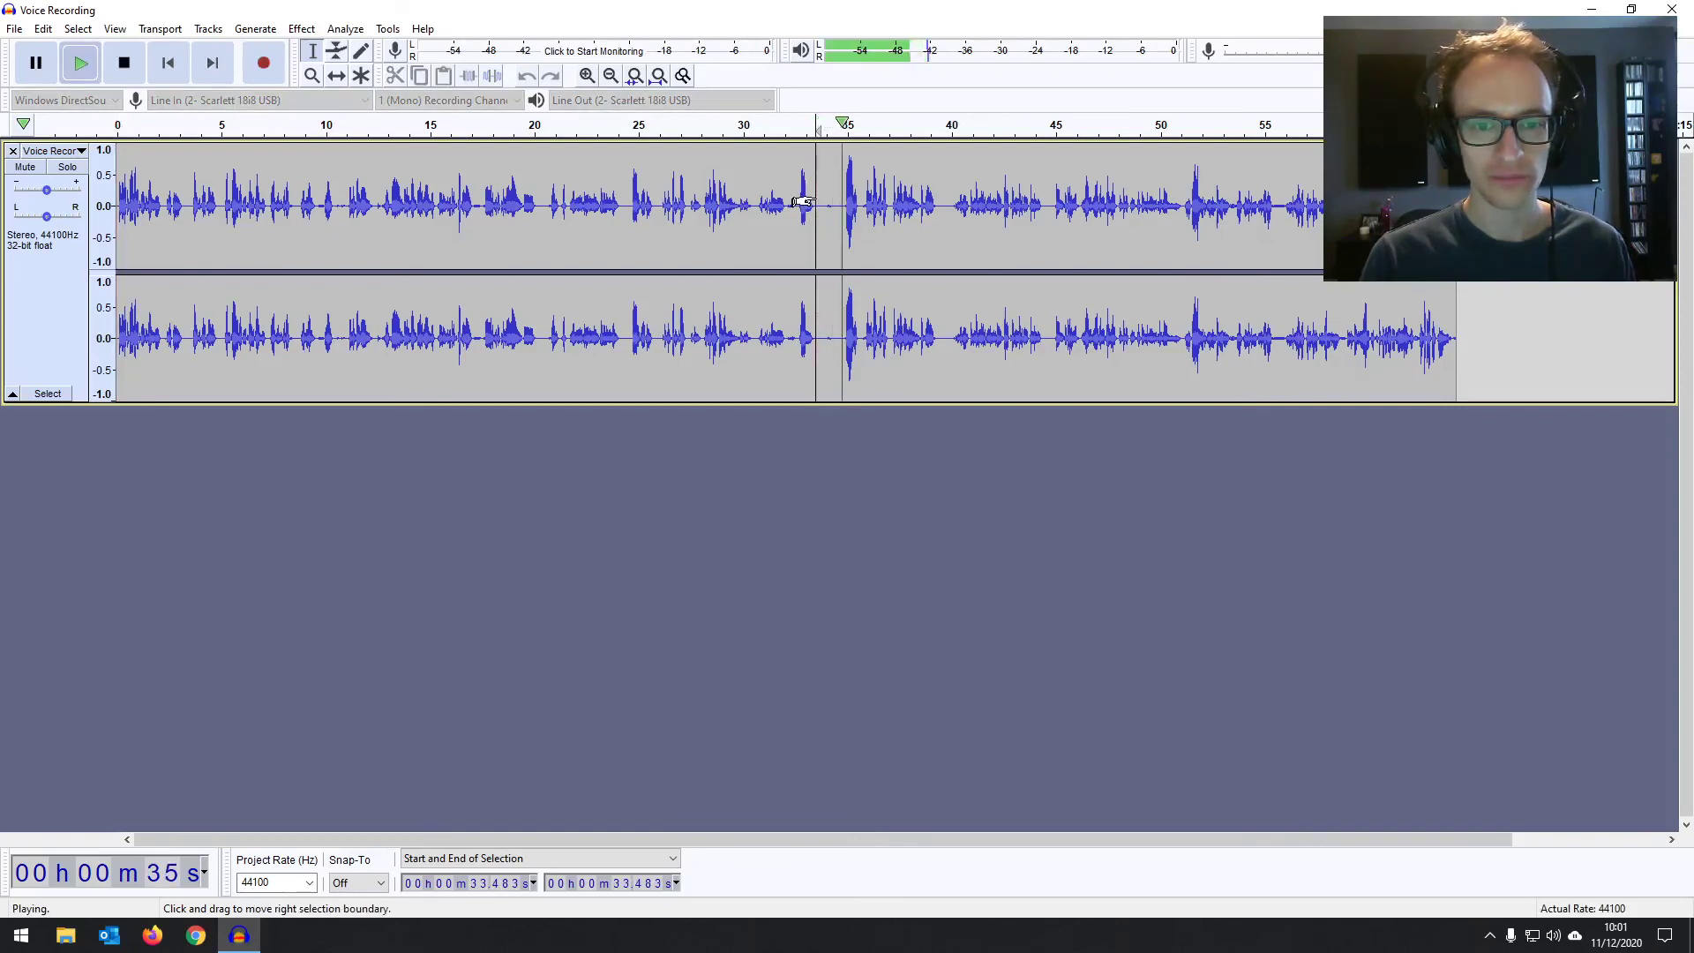
key("space")
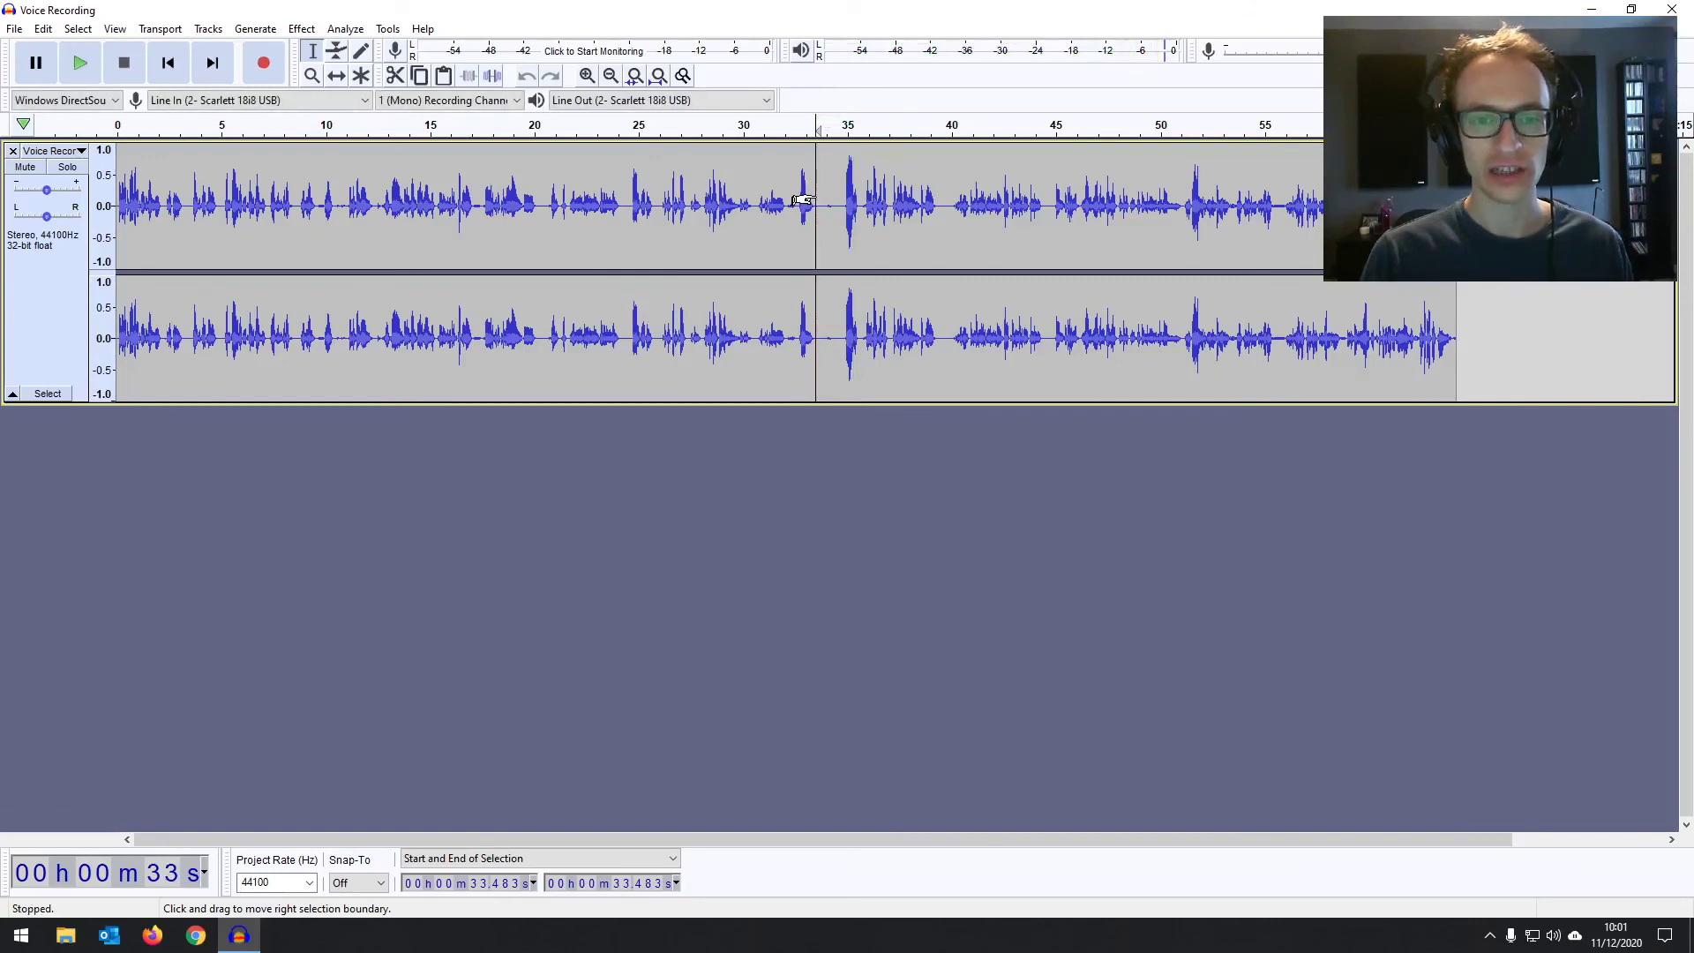
left_click_drag(814, 202, 844, 187)
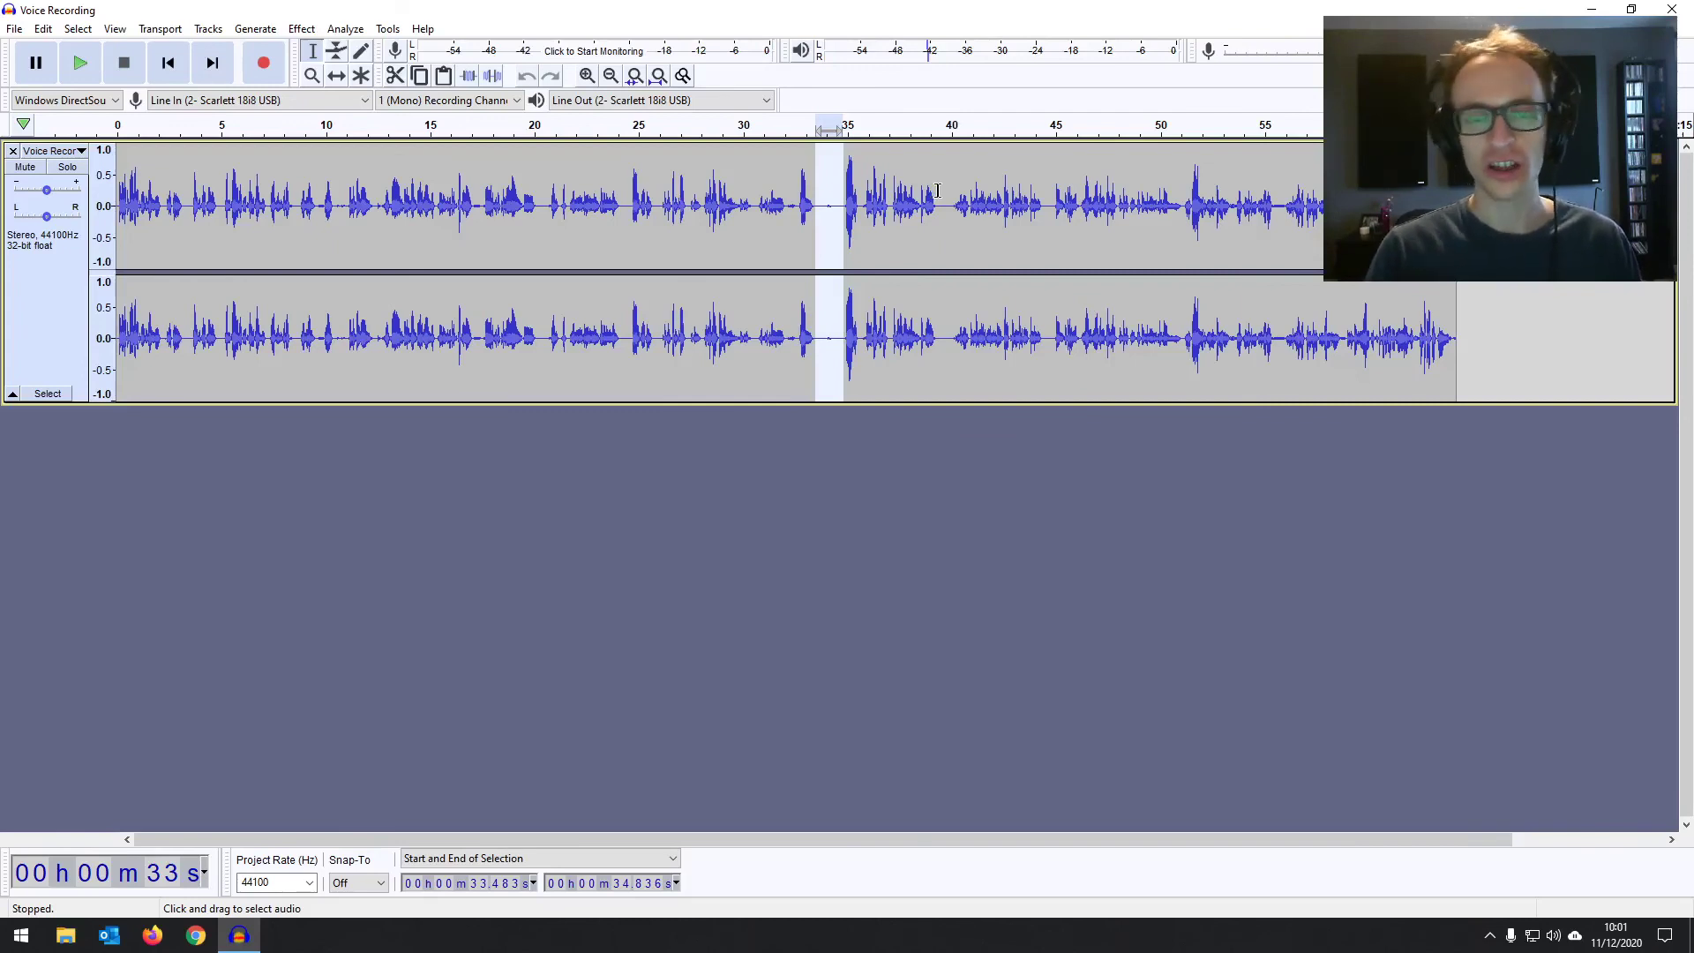
left_click(819, 203)
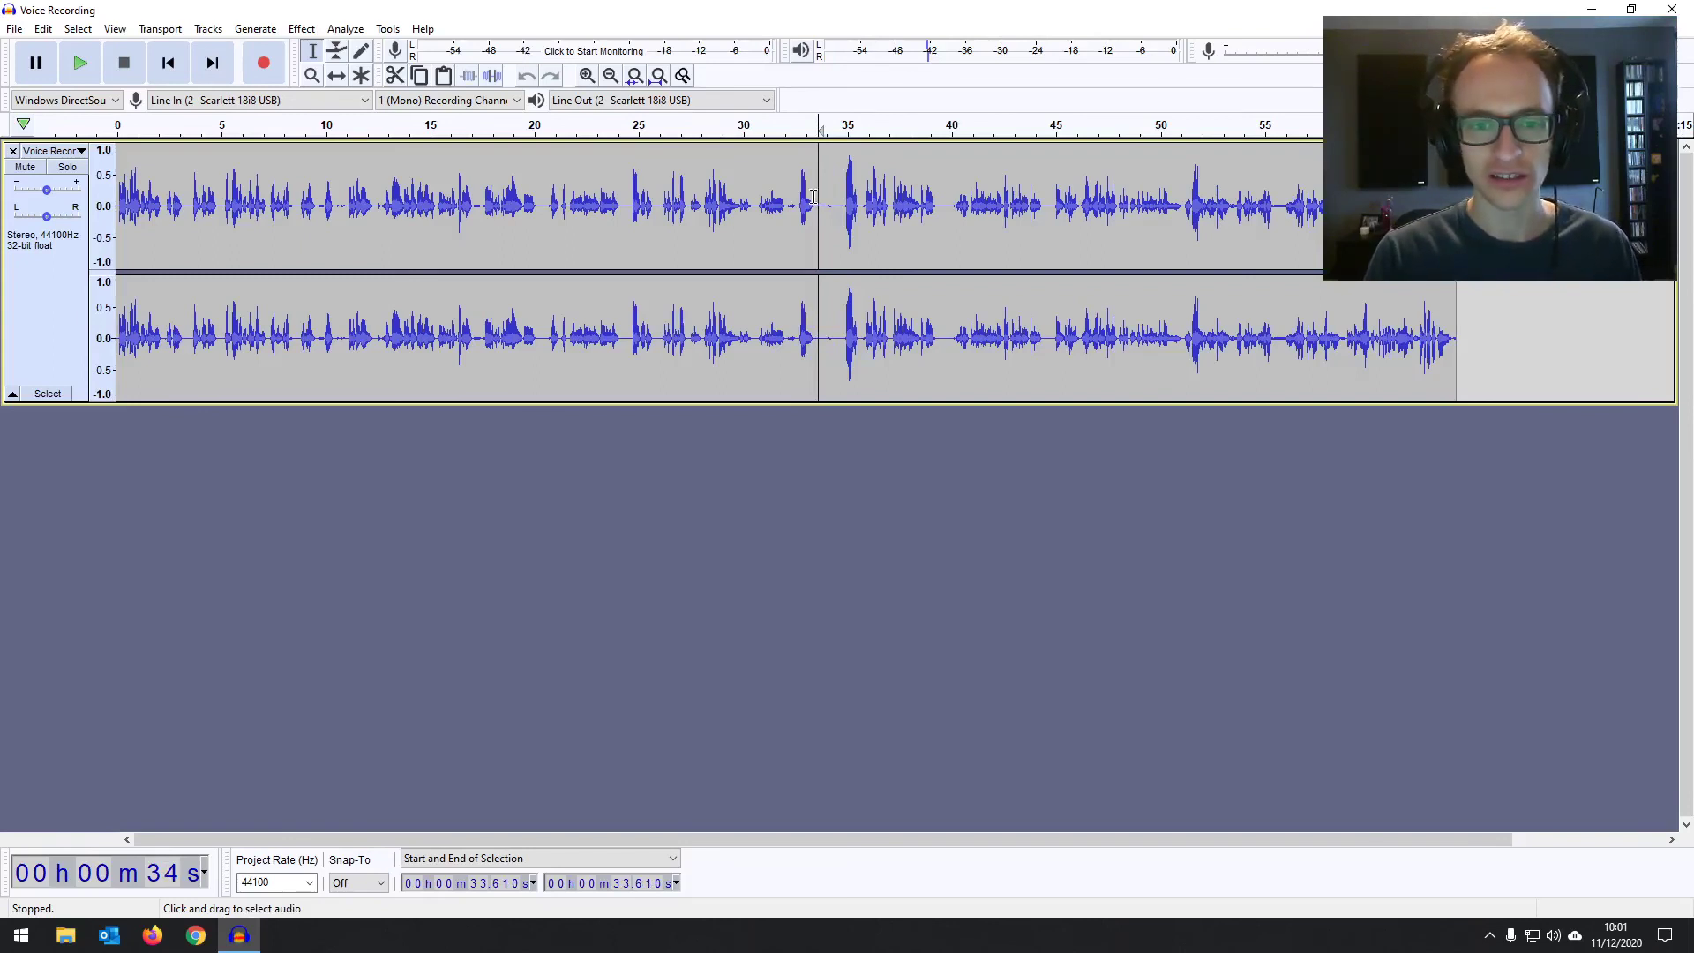
left_click_drag(814, 196, 843, 177)
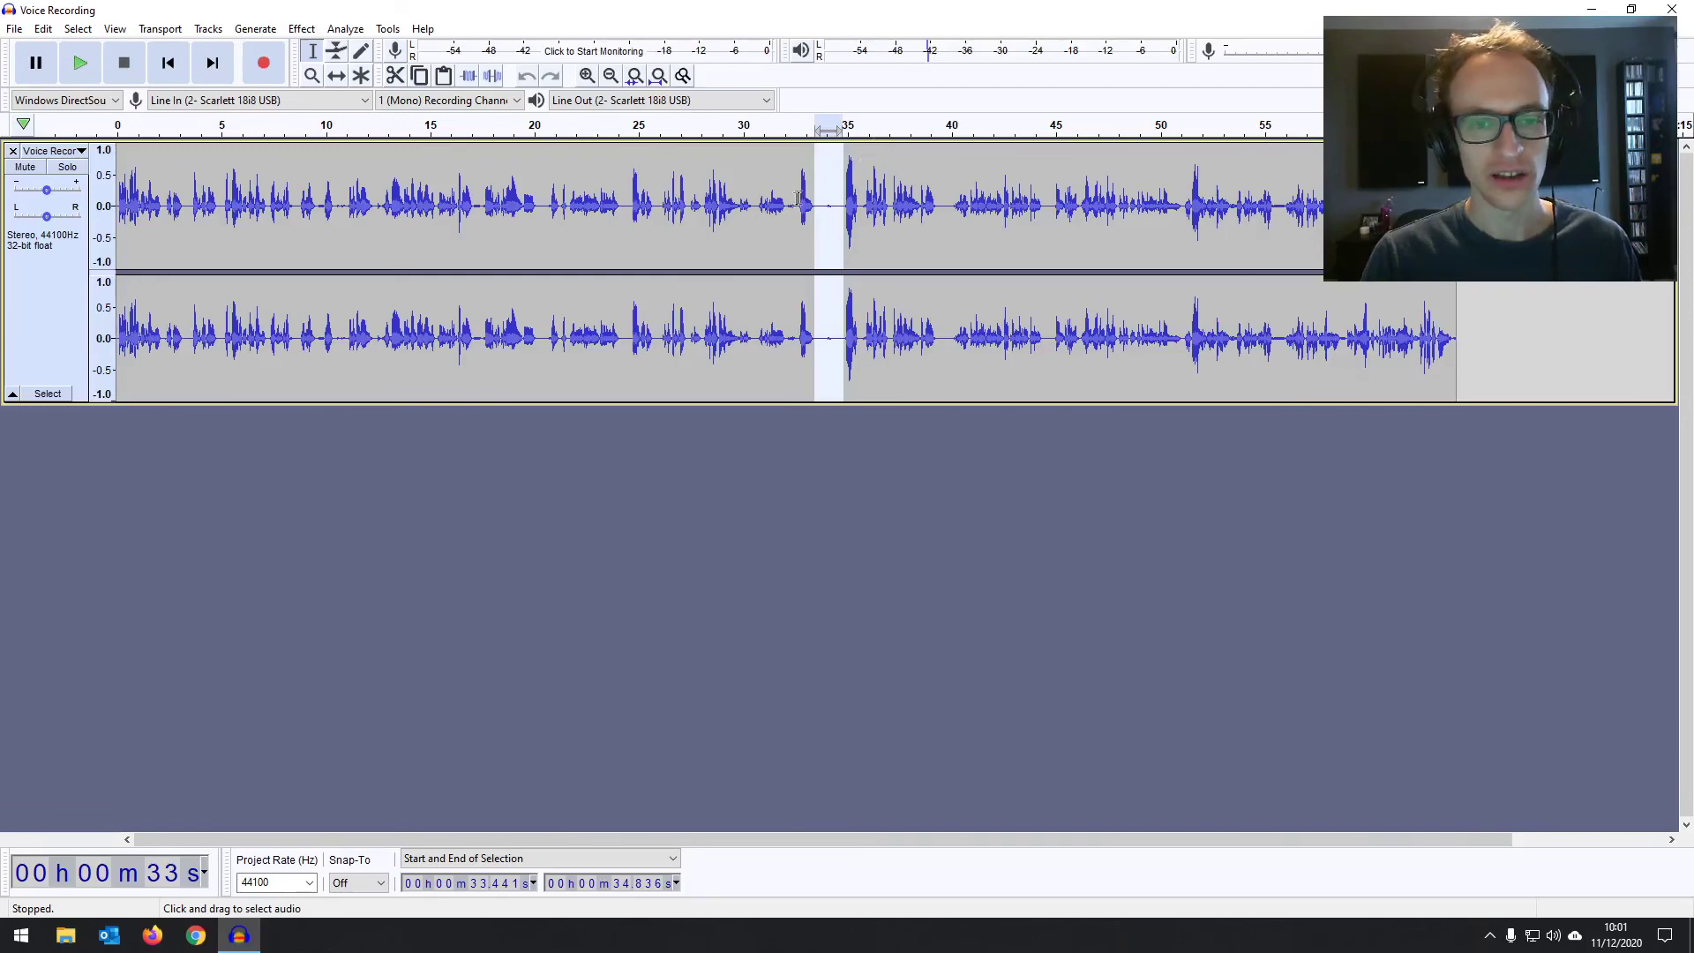
Step: Take a noise profile from the 33.44–34.84 s gap with Noise Reduction, then deselect it
left_click(301, 30)
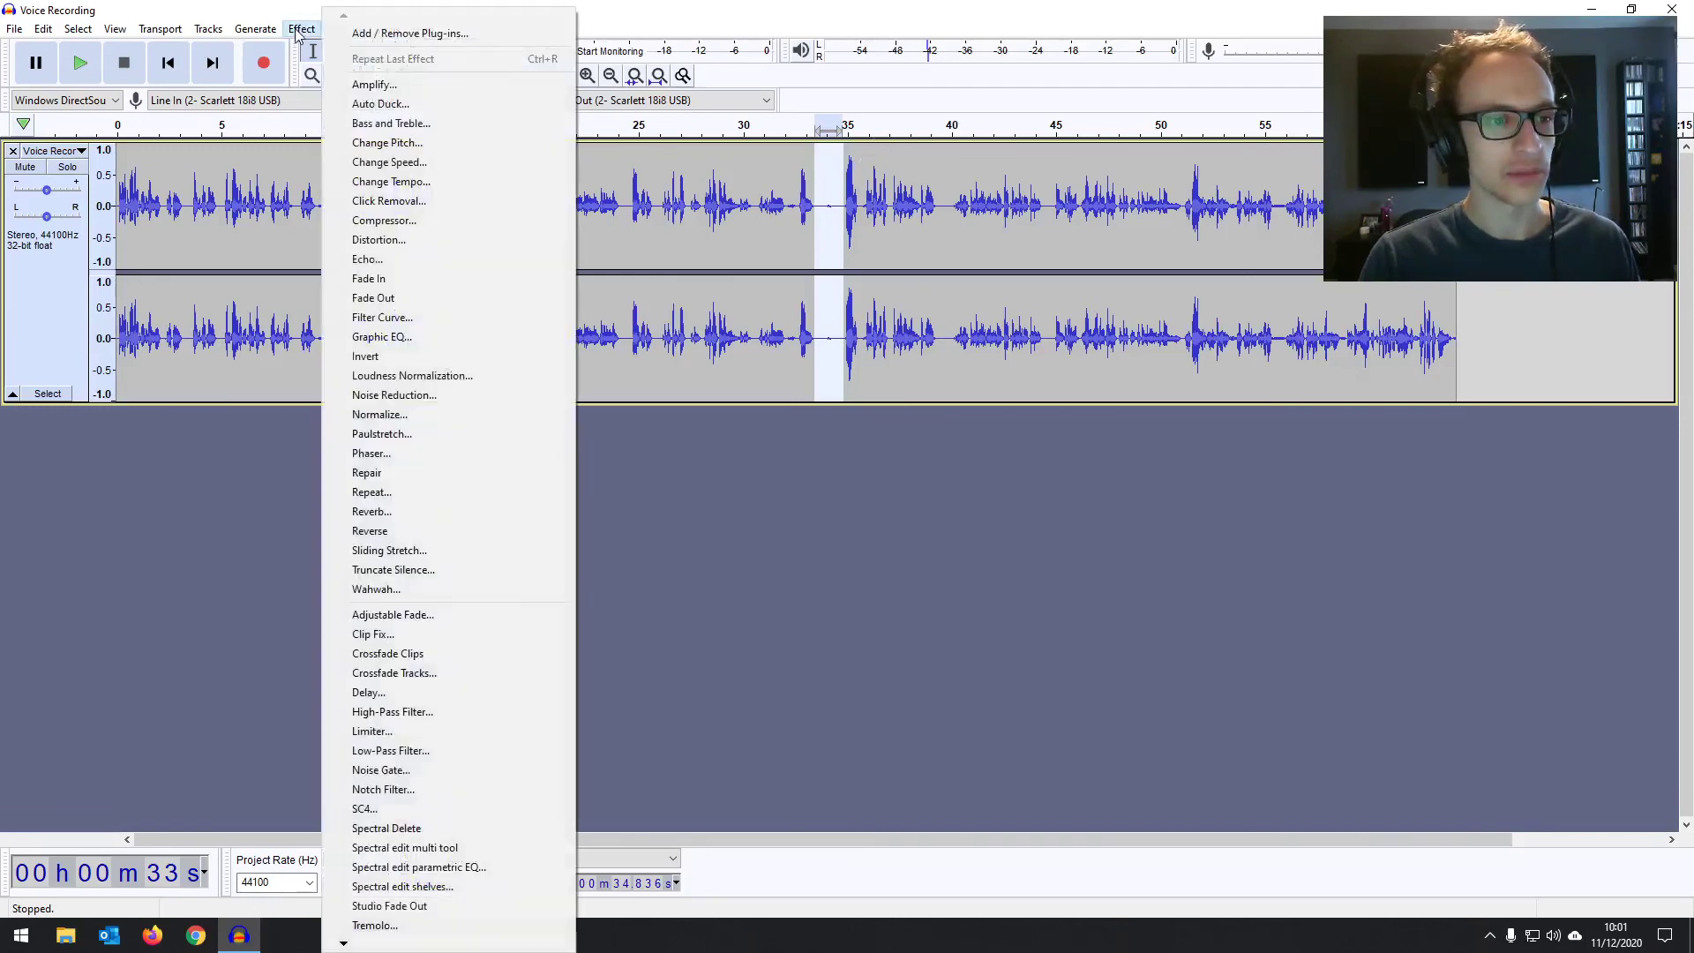
left_click(441, 396)
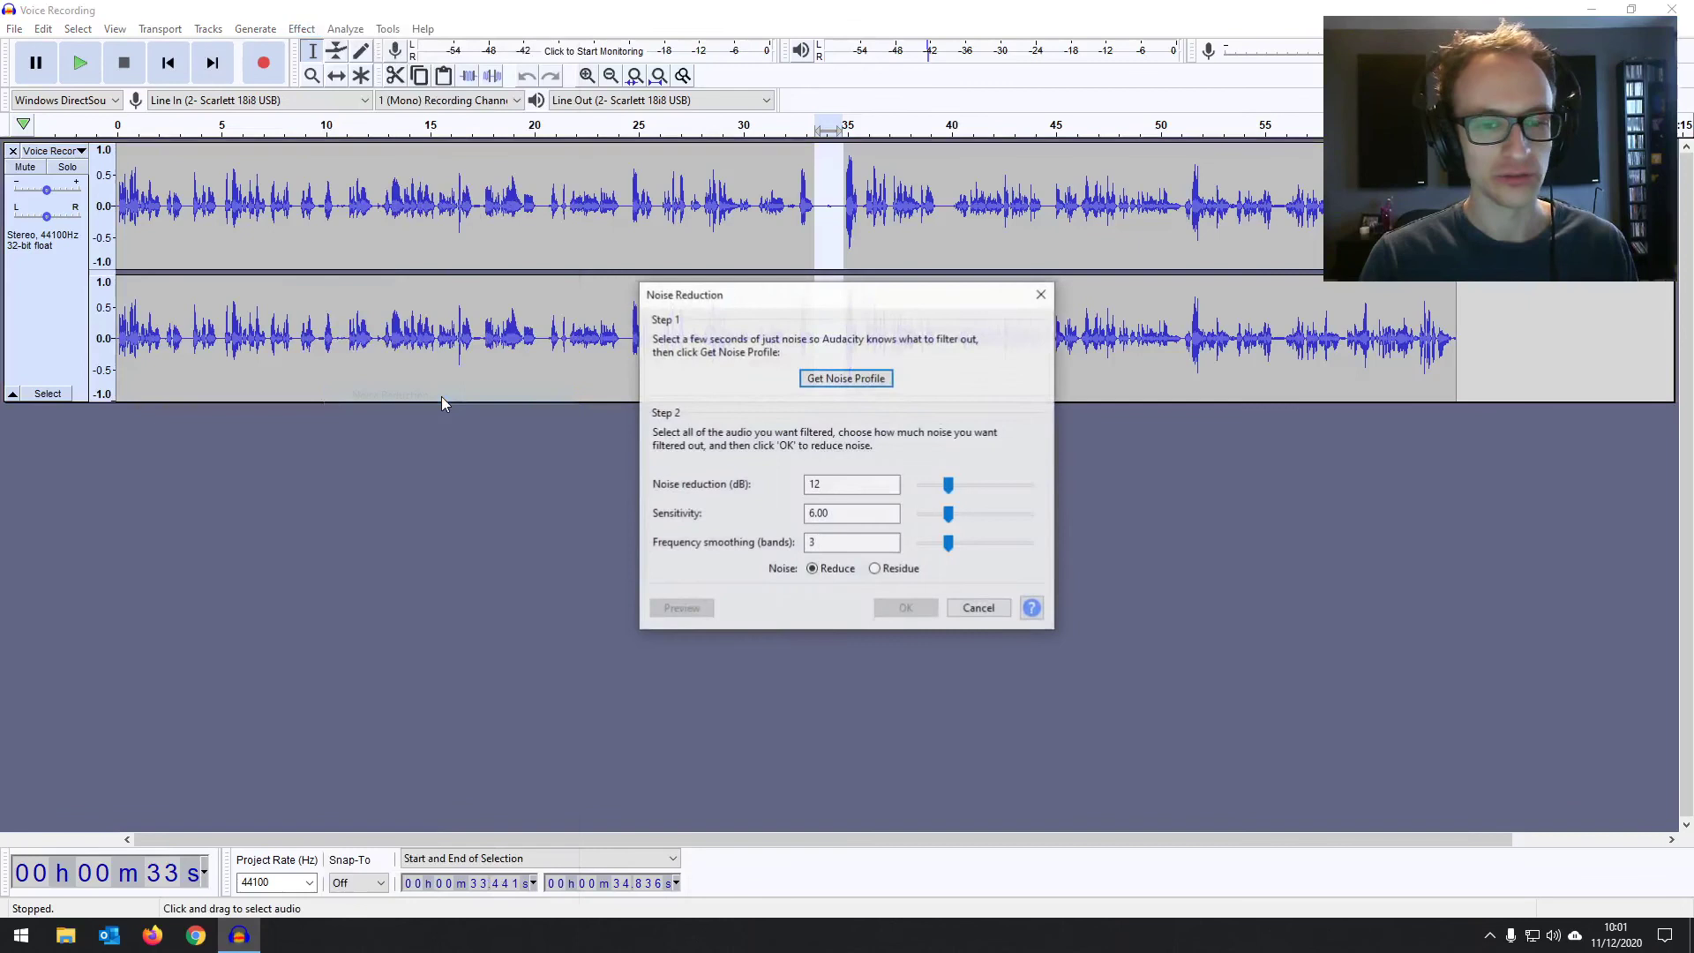
left_click(840, 383)
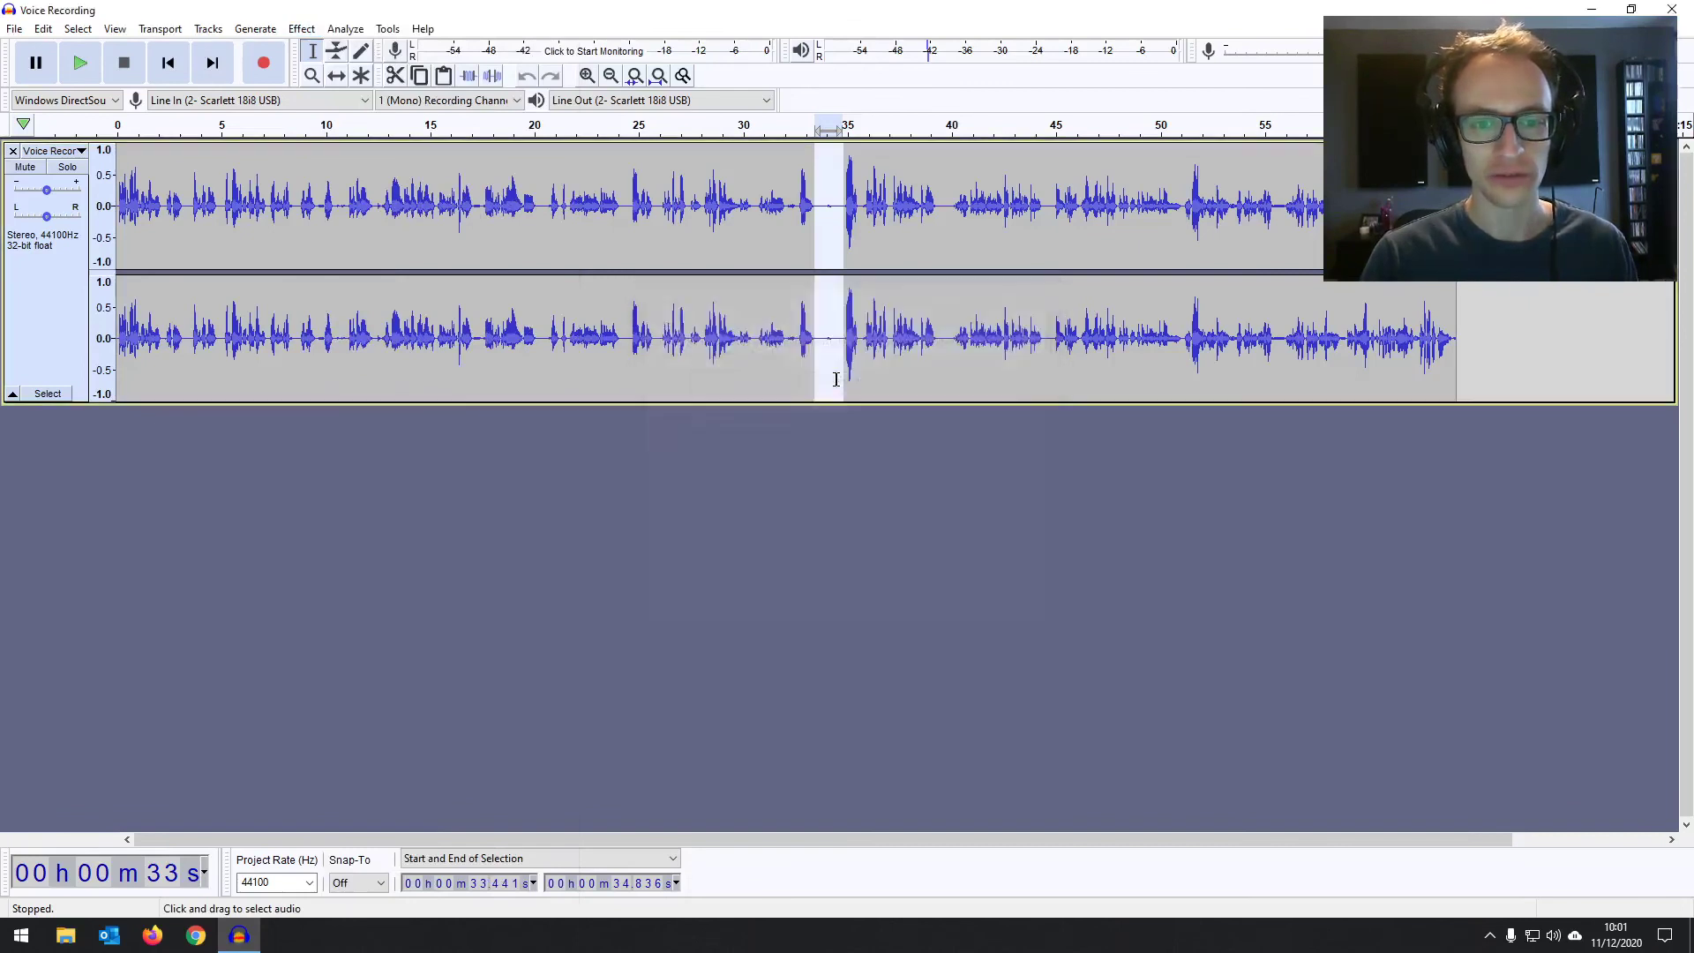
left_click(882, 208)
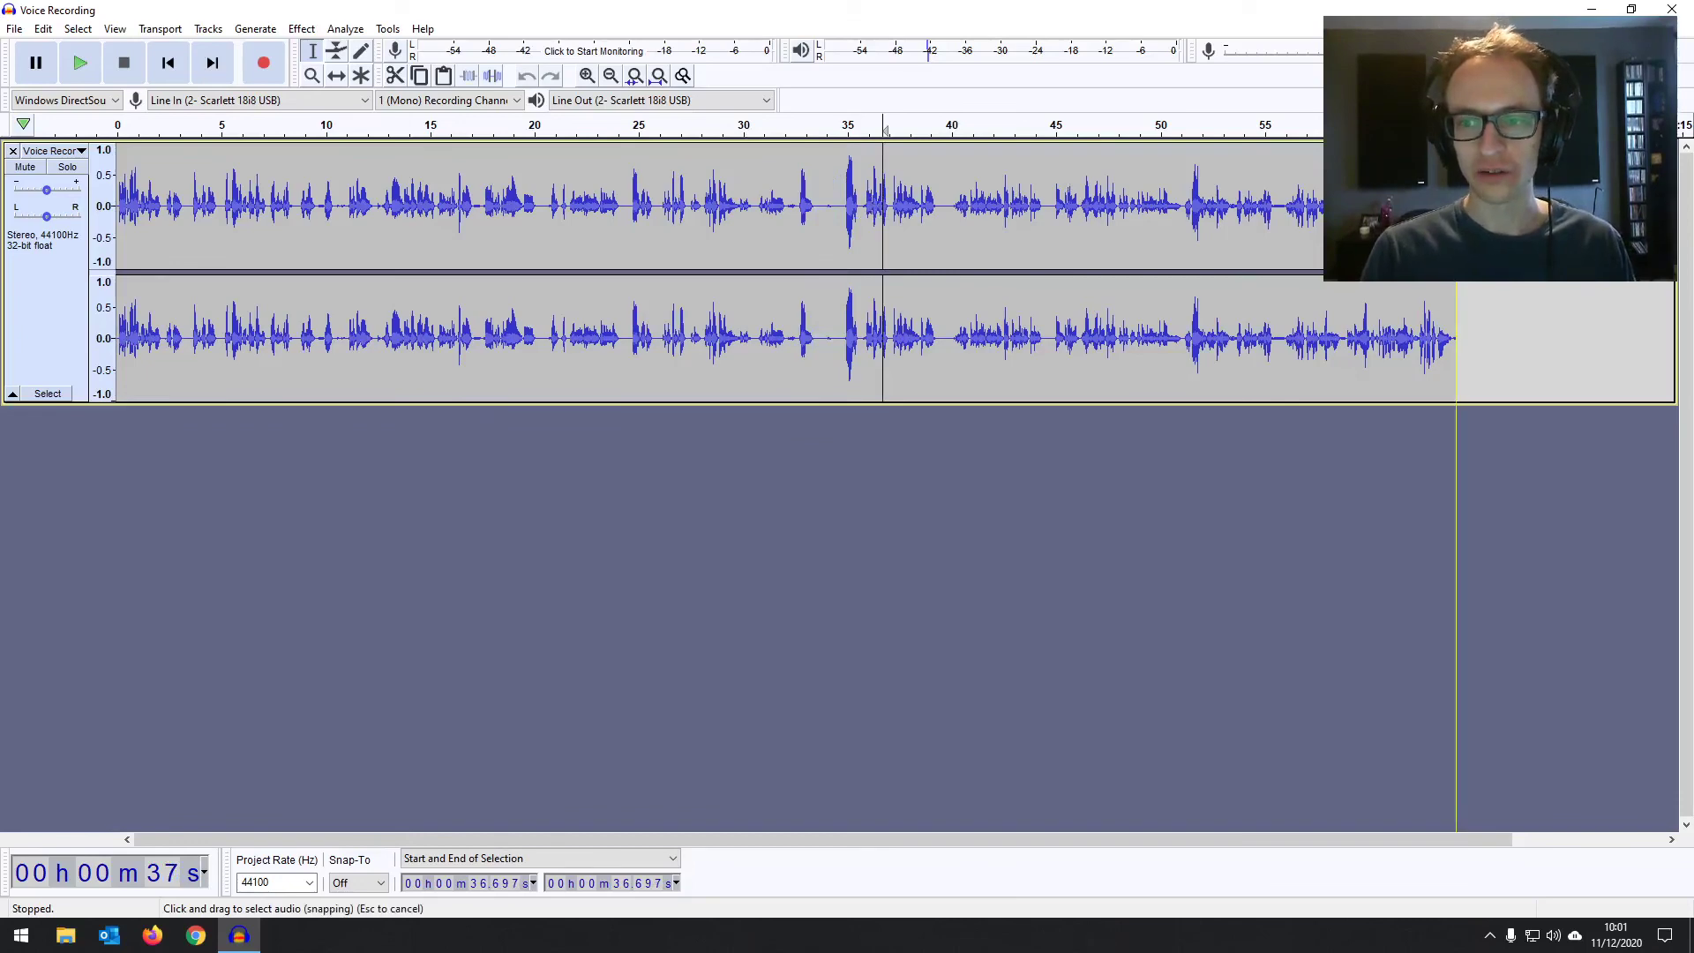
left_click_drag(1456, 441, 114, 371)
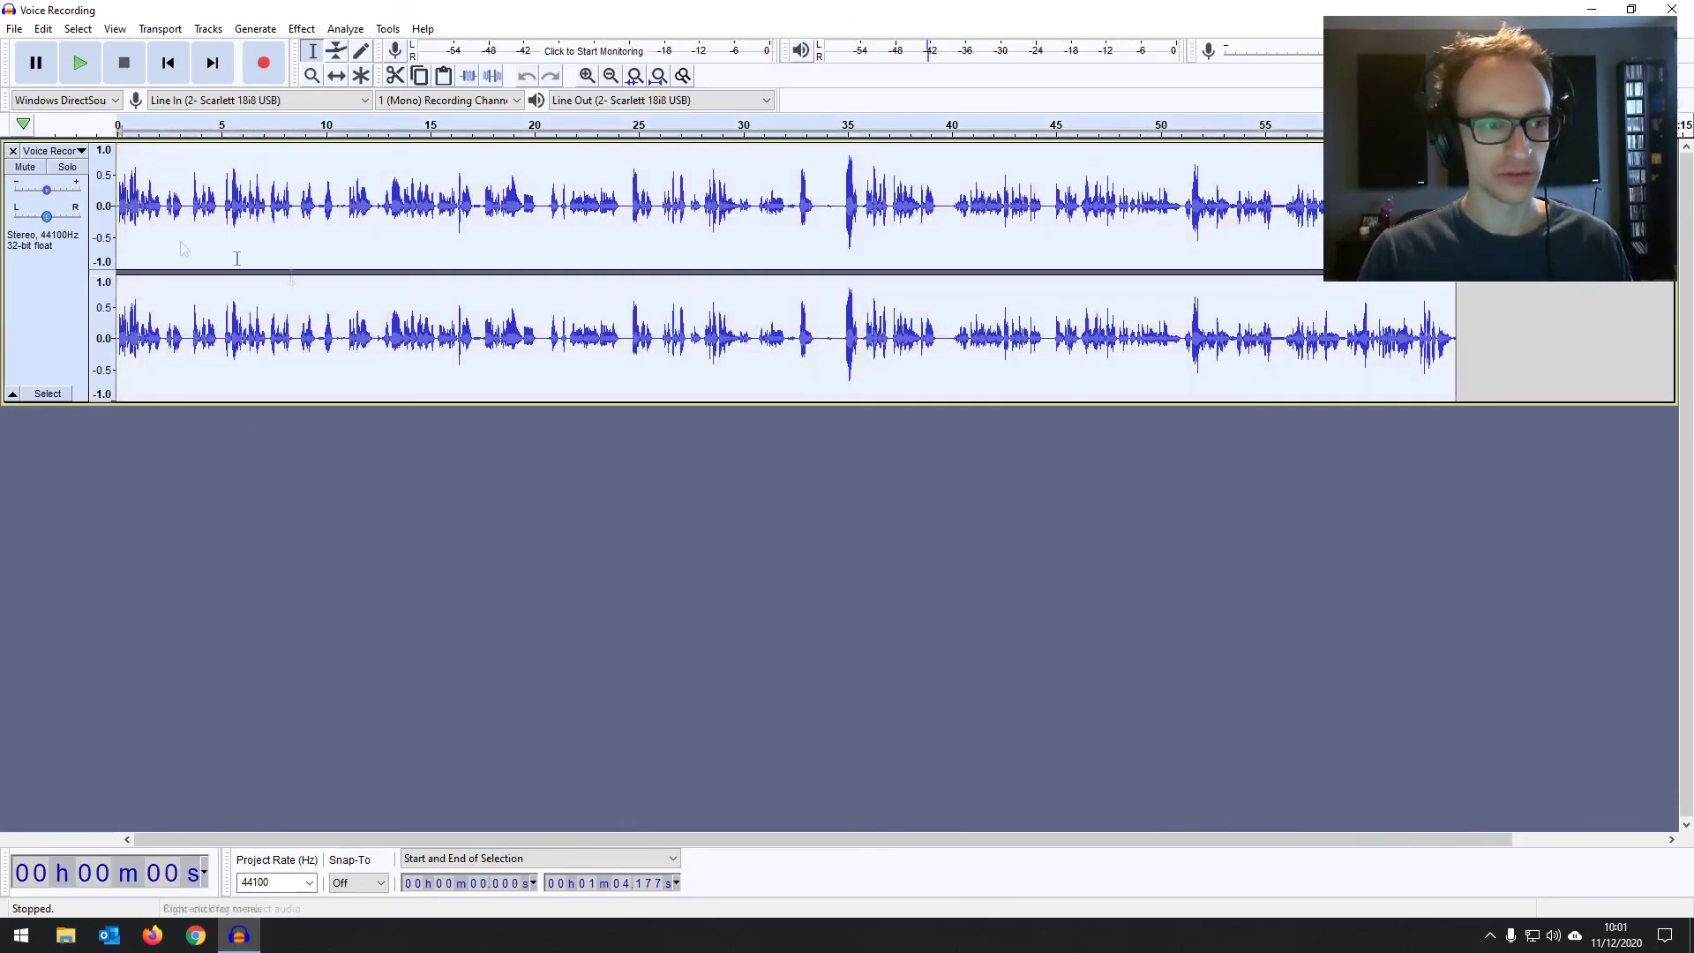
left_click(301, 29)
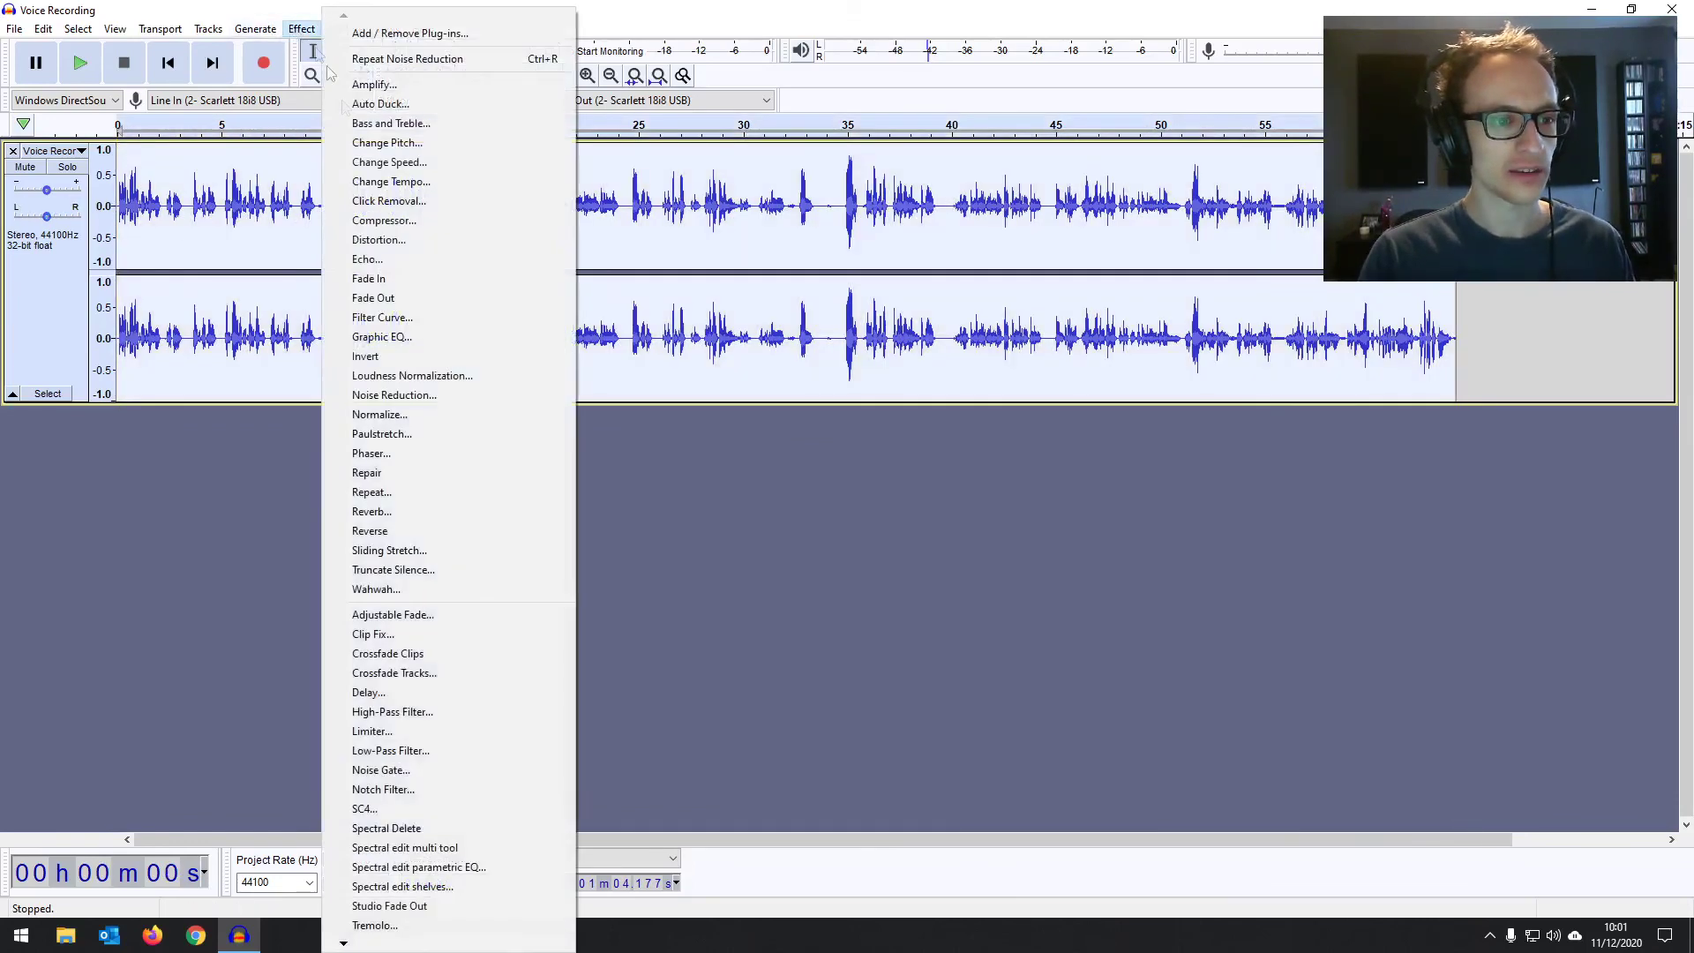
left_click(453, 394)
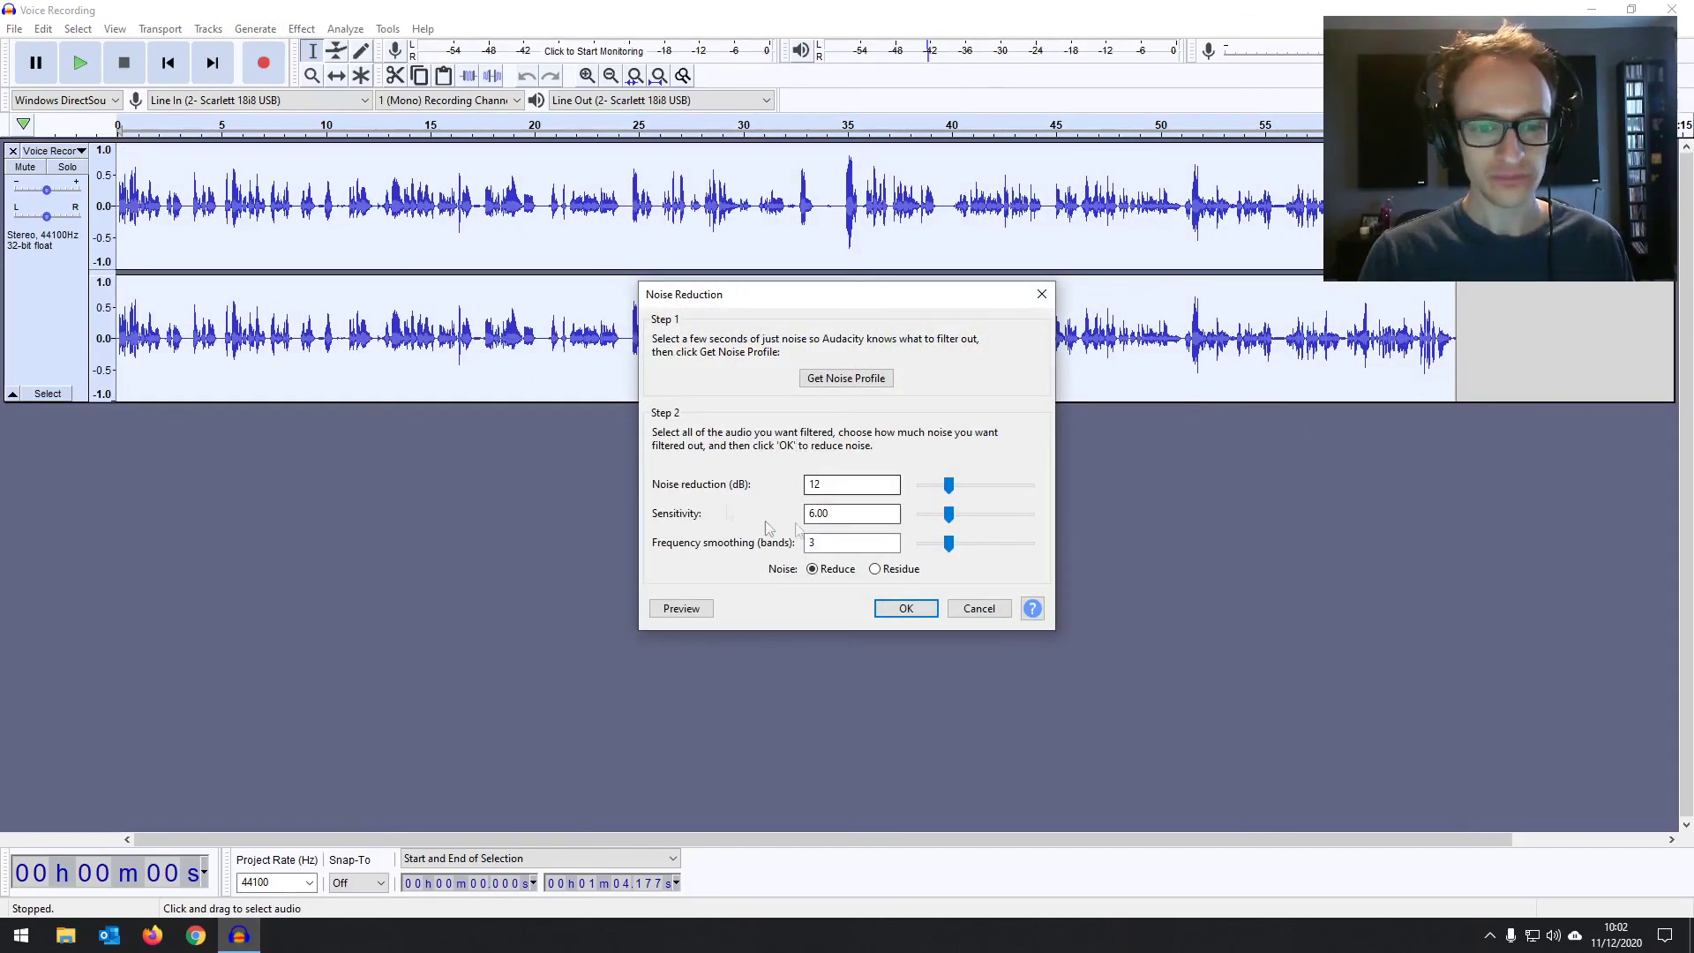
left_click_drag(765, 306, 753, 170)
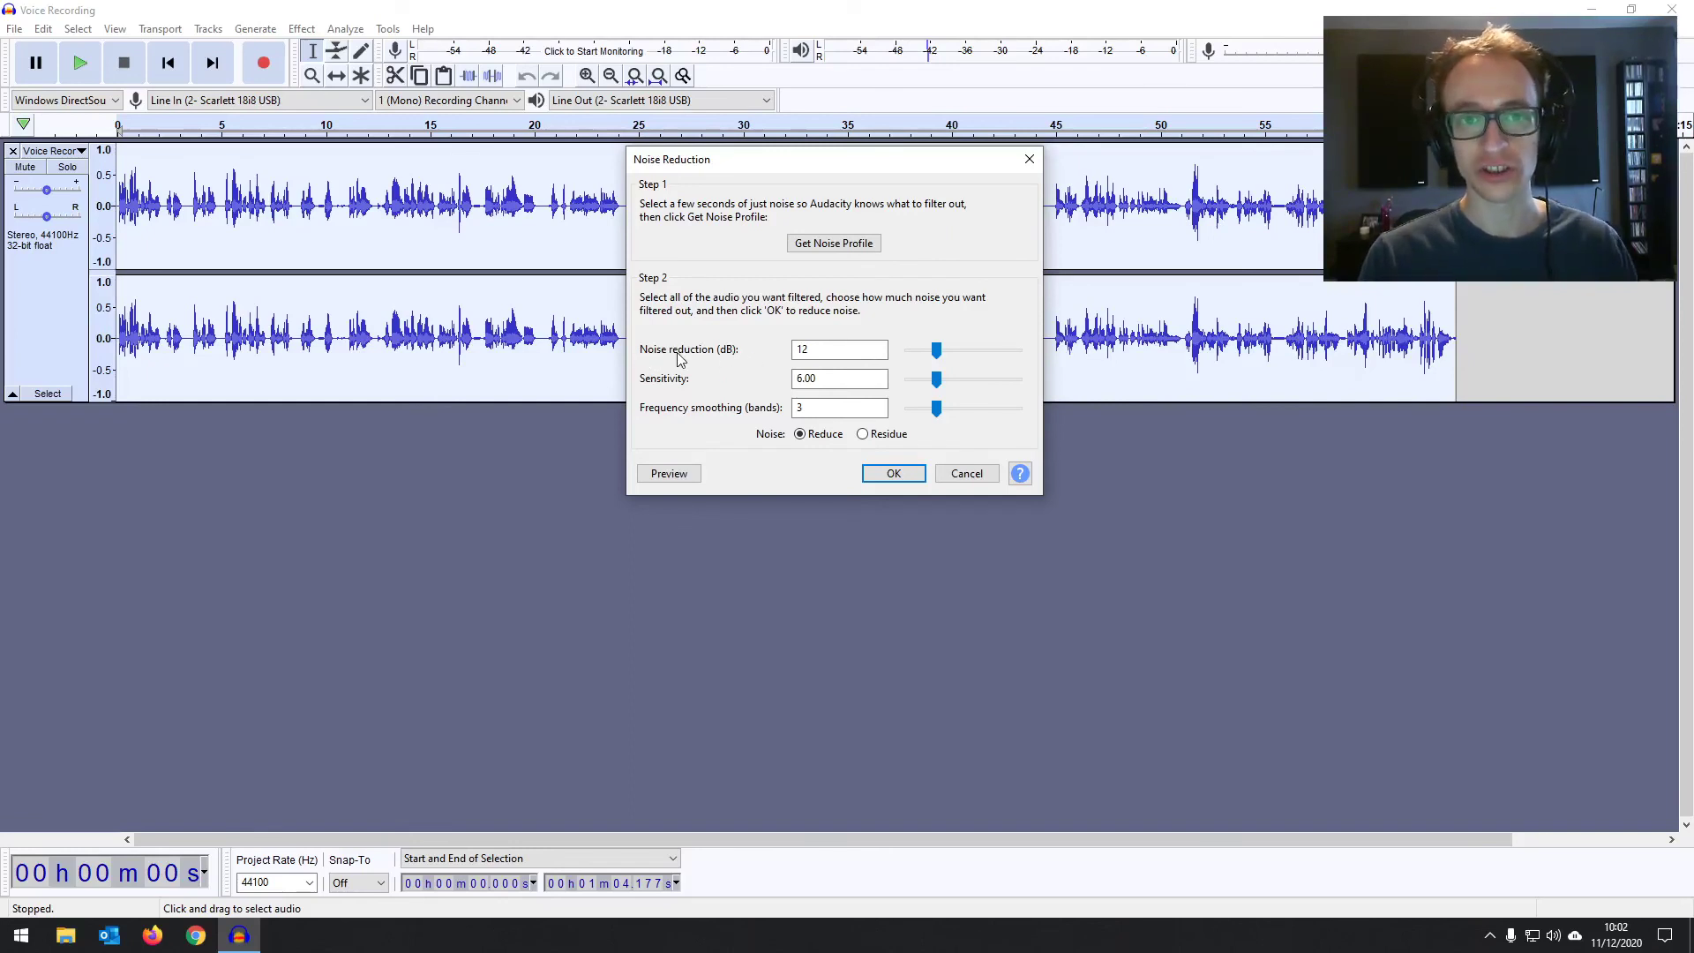
double_click(829, 349)
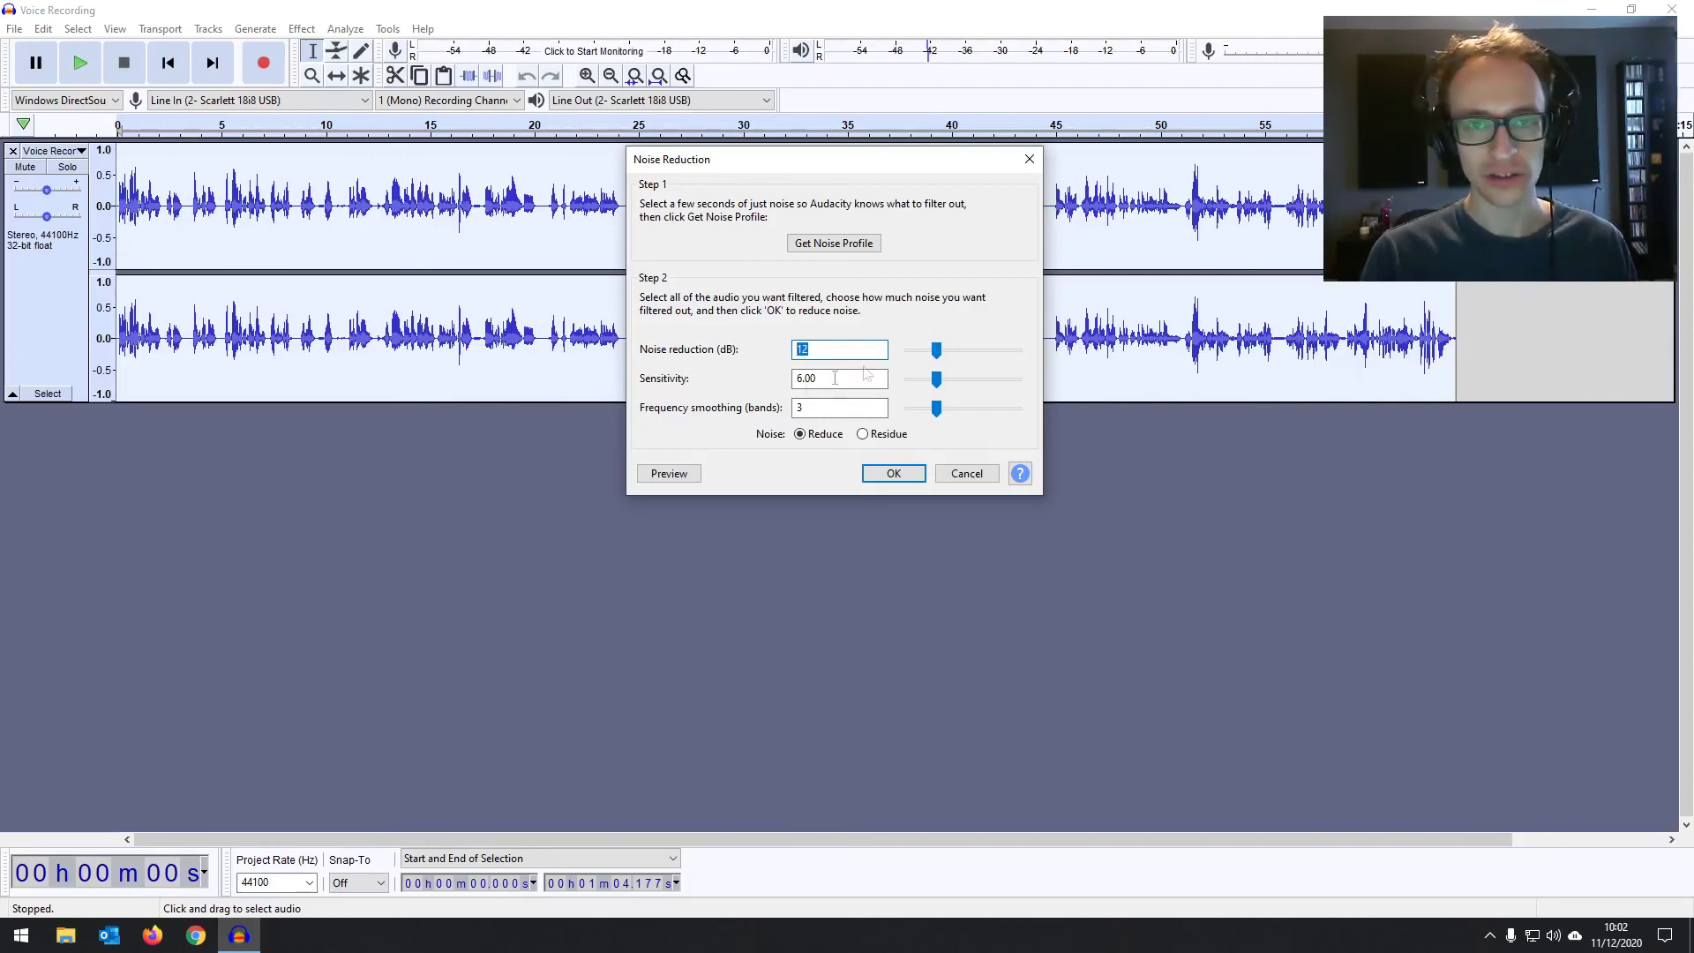
key("Tab")
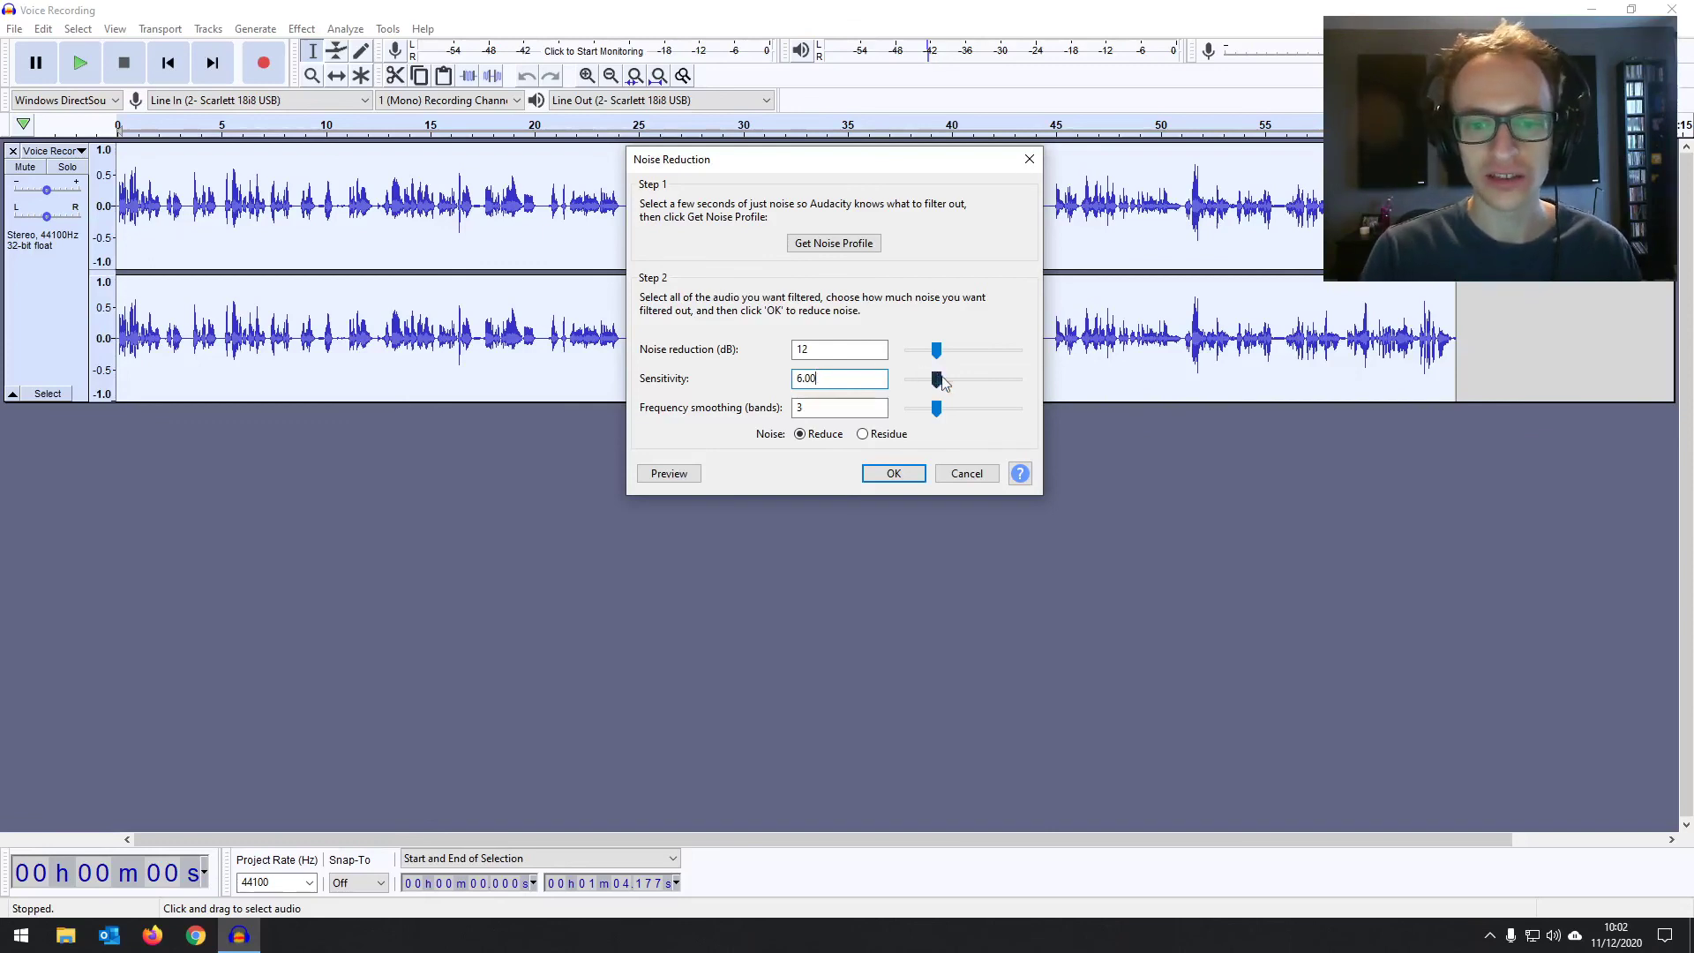
left_click_drag(937, 379, 913, 383)
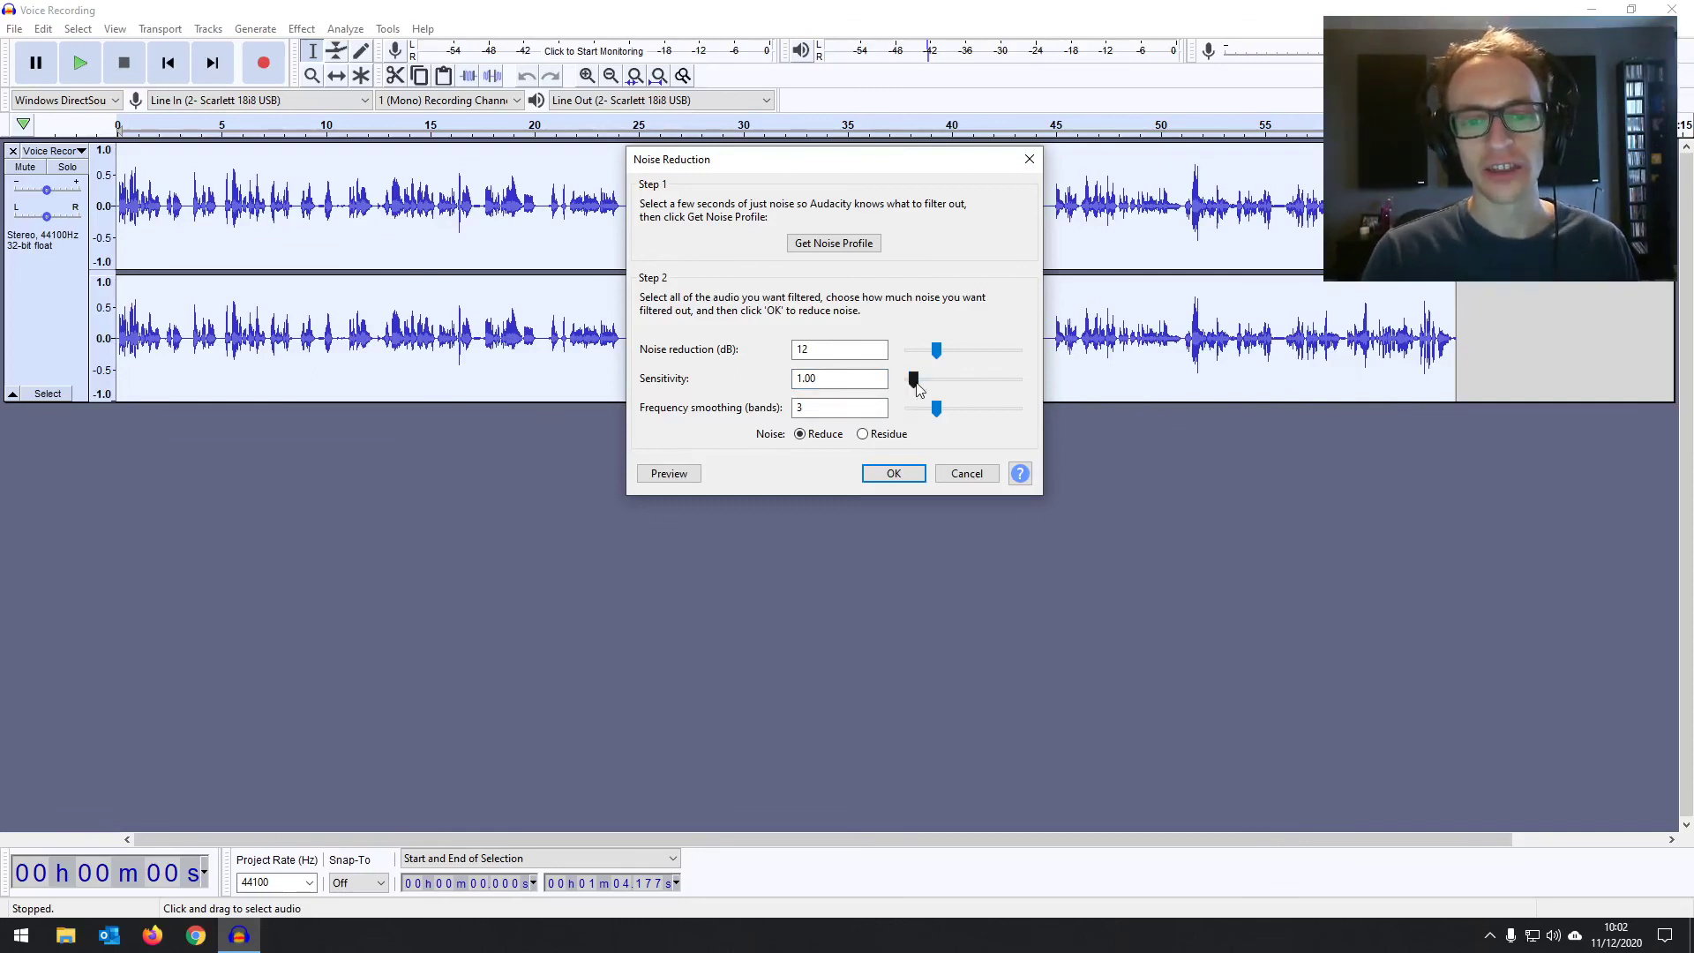
left_click_drag(914, 379, 1019, 381)
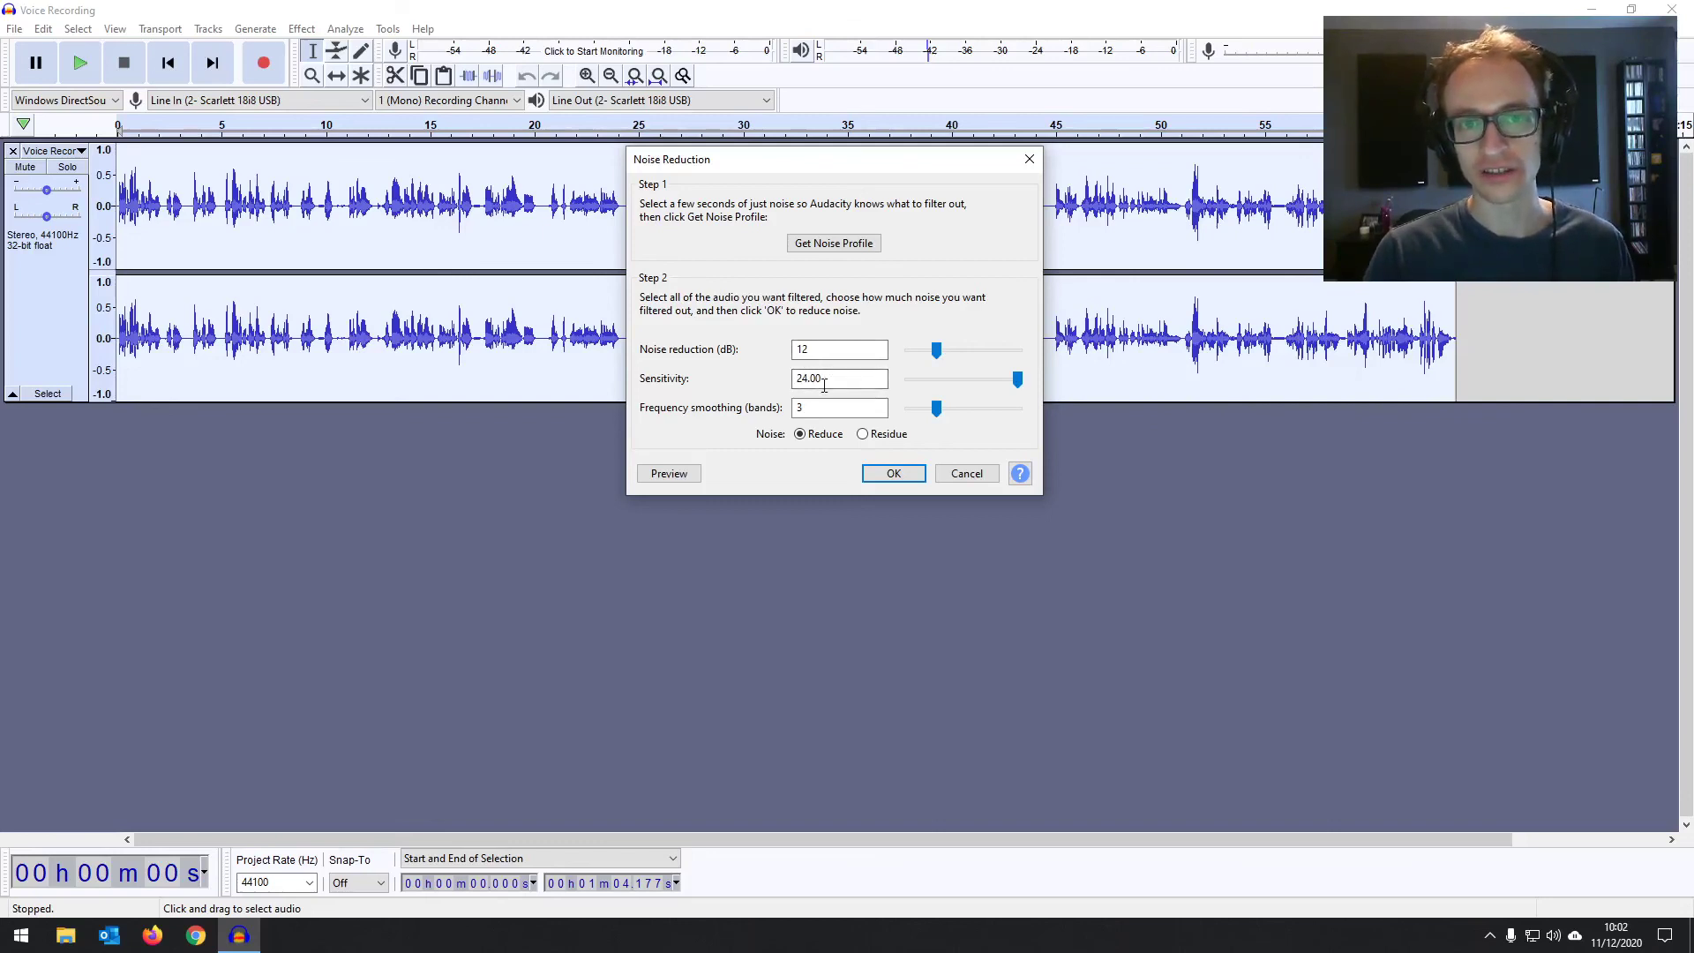
left_click_drag(1018, 382, 951, 393)
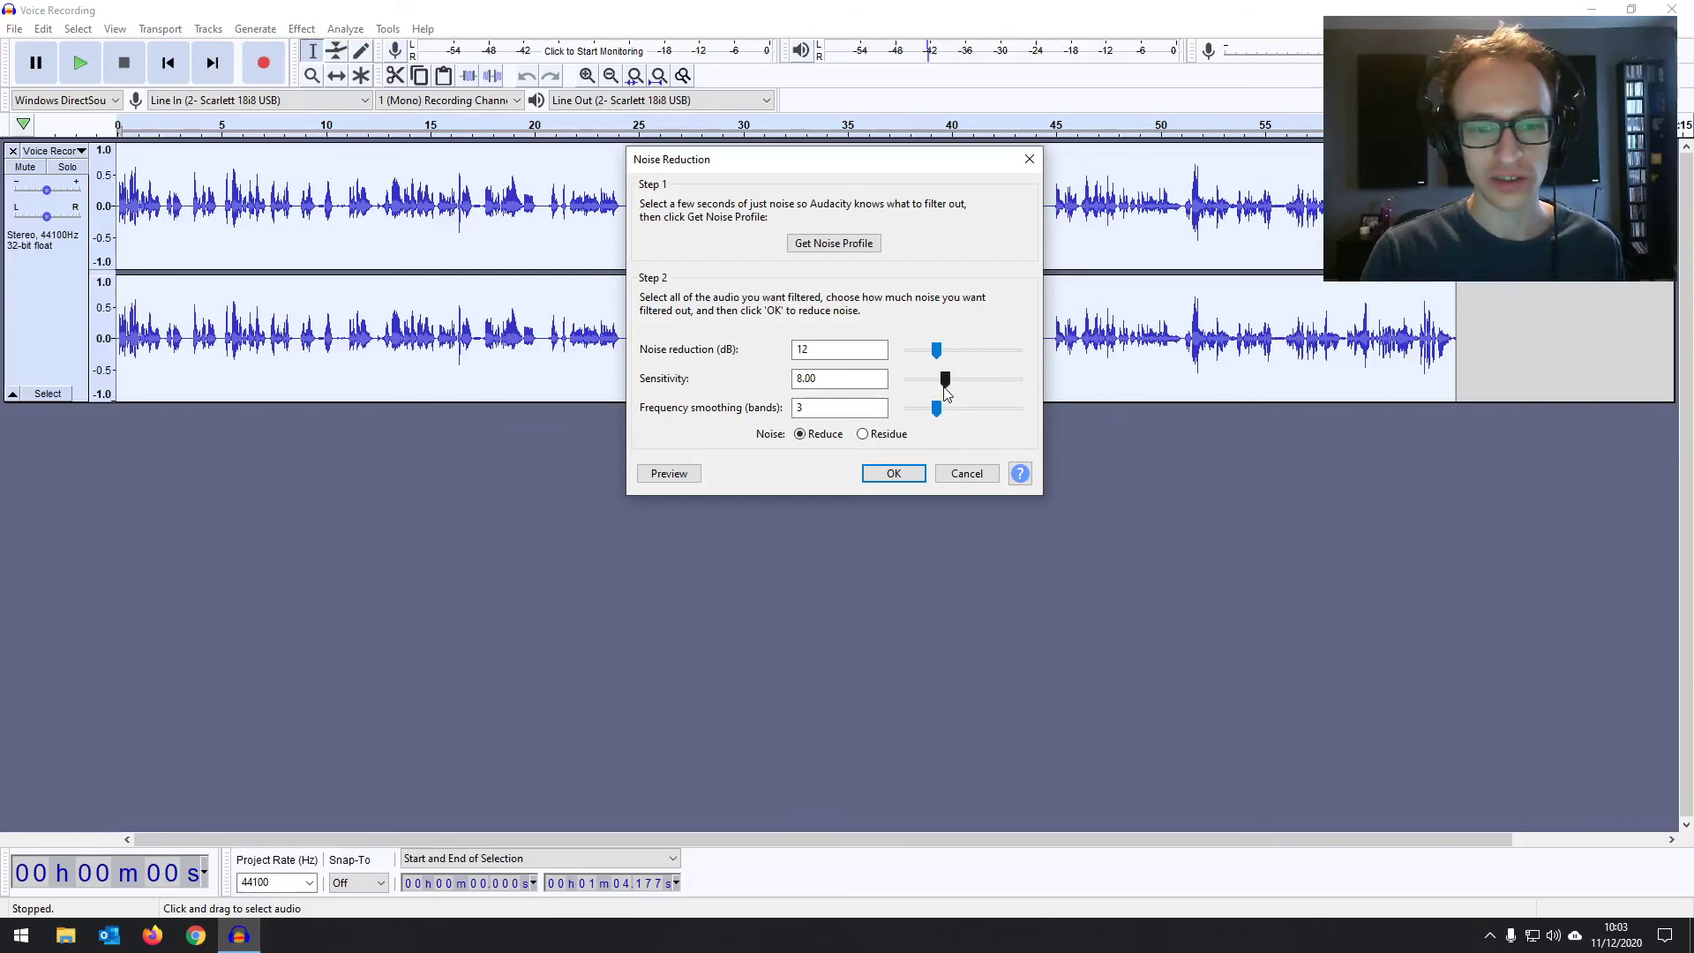
left_click(846, 402)
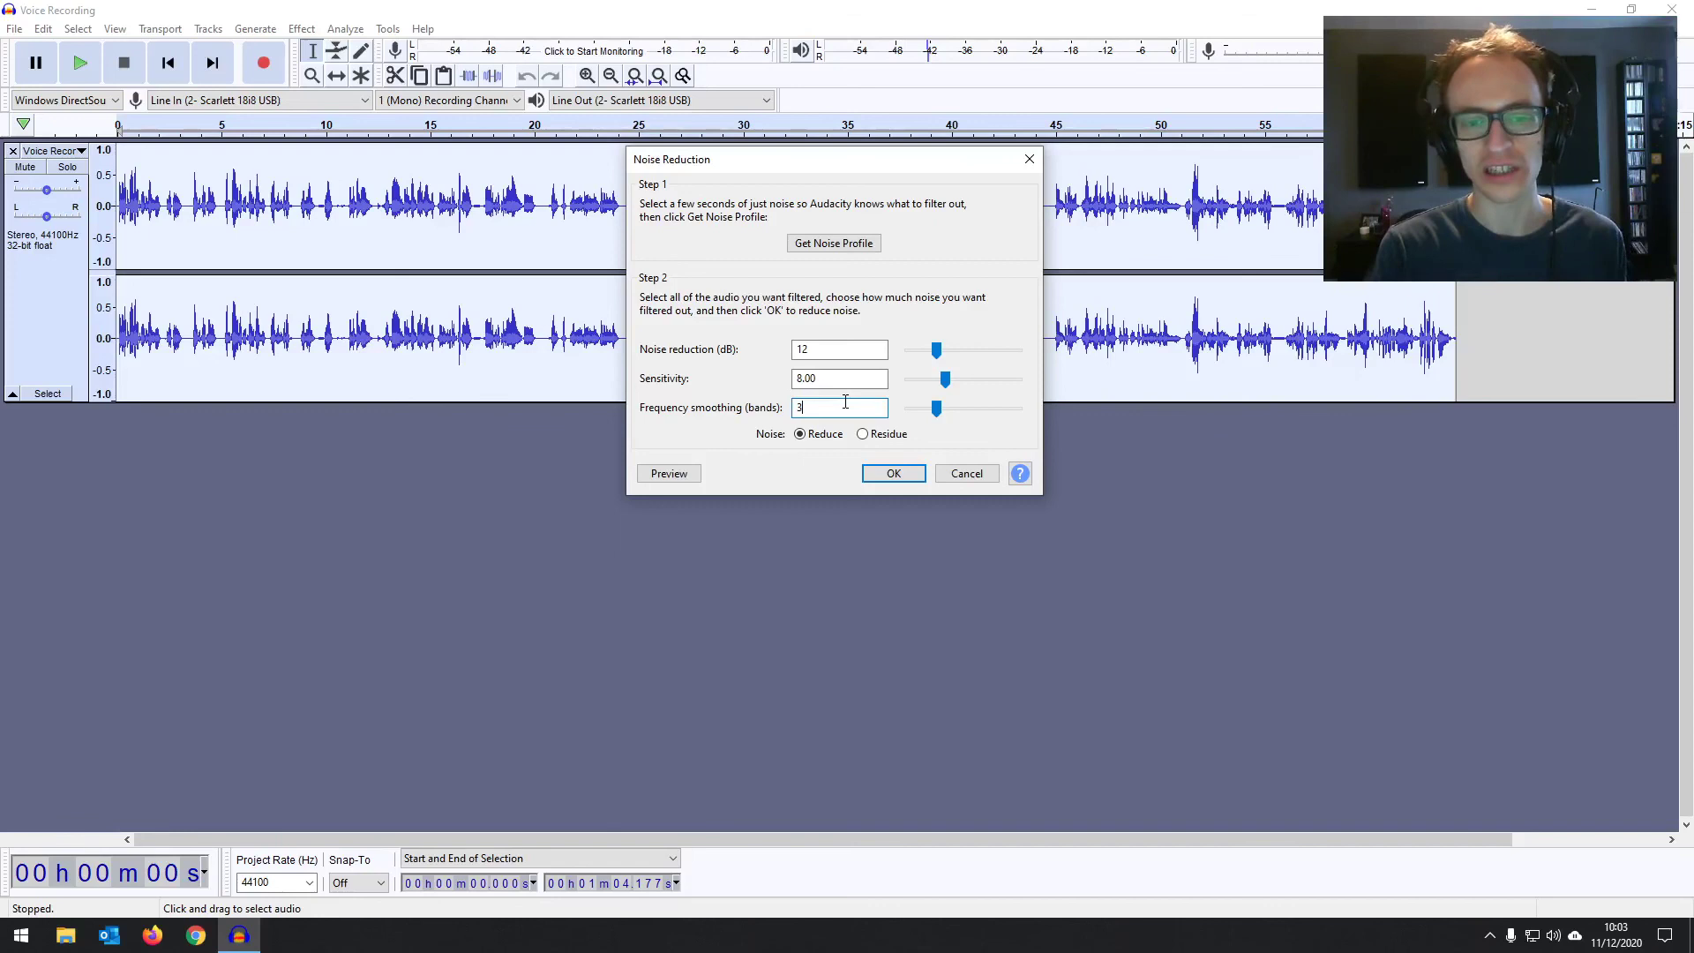
left_click_drag(936, 408, 1019, 413)
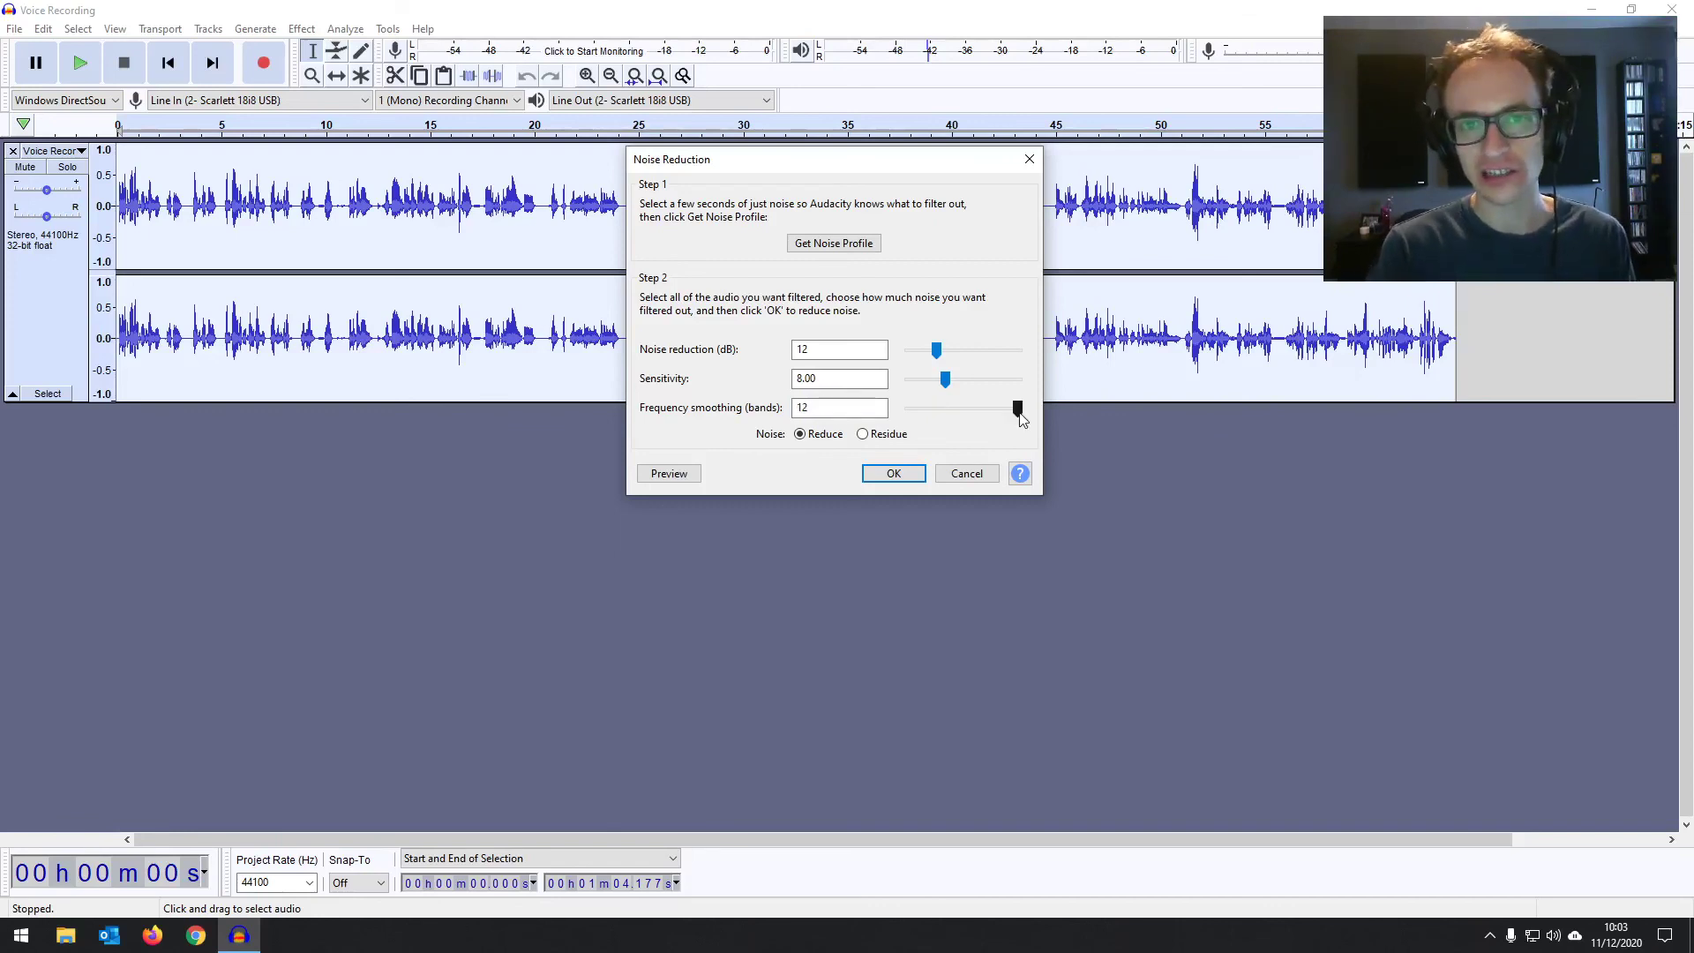
left_click_drag(1021, 417, 961, 417)
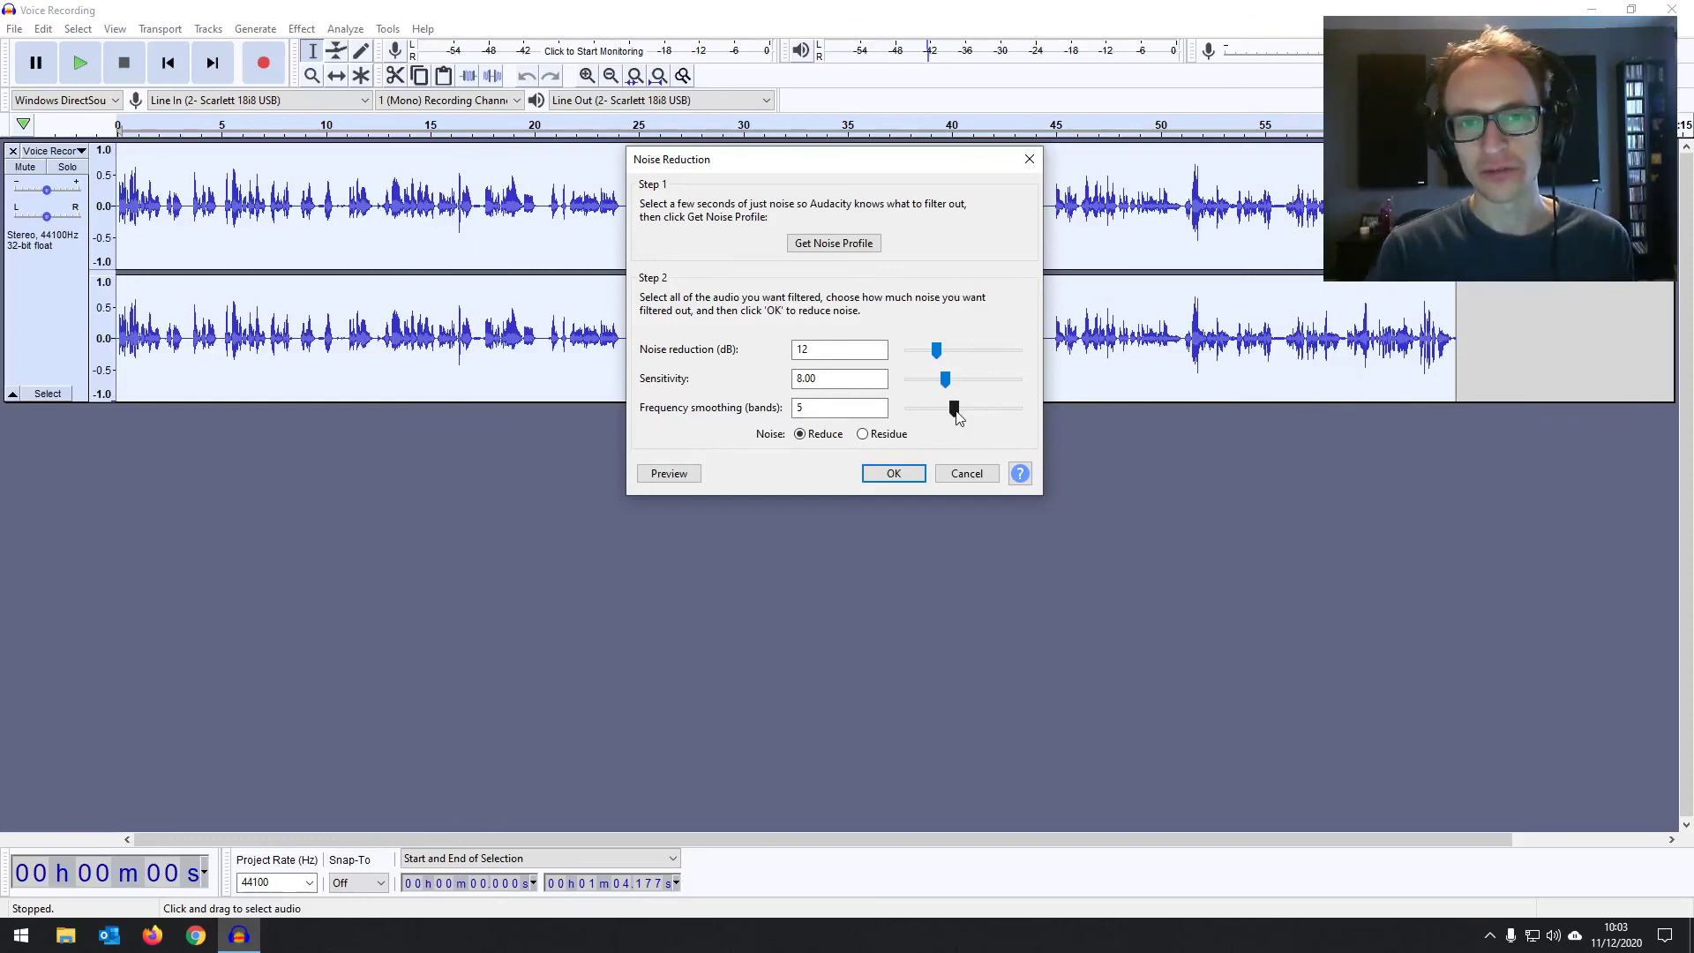
mouse_move(958, 416)
left_mouse_down()
mouse_move(937, 416)
mouse_move(941, 388)
left_mouse_up()
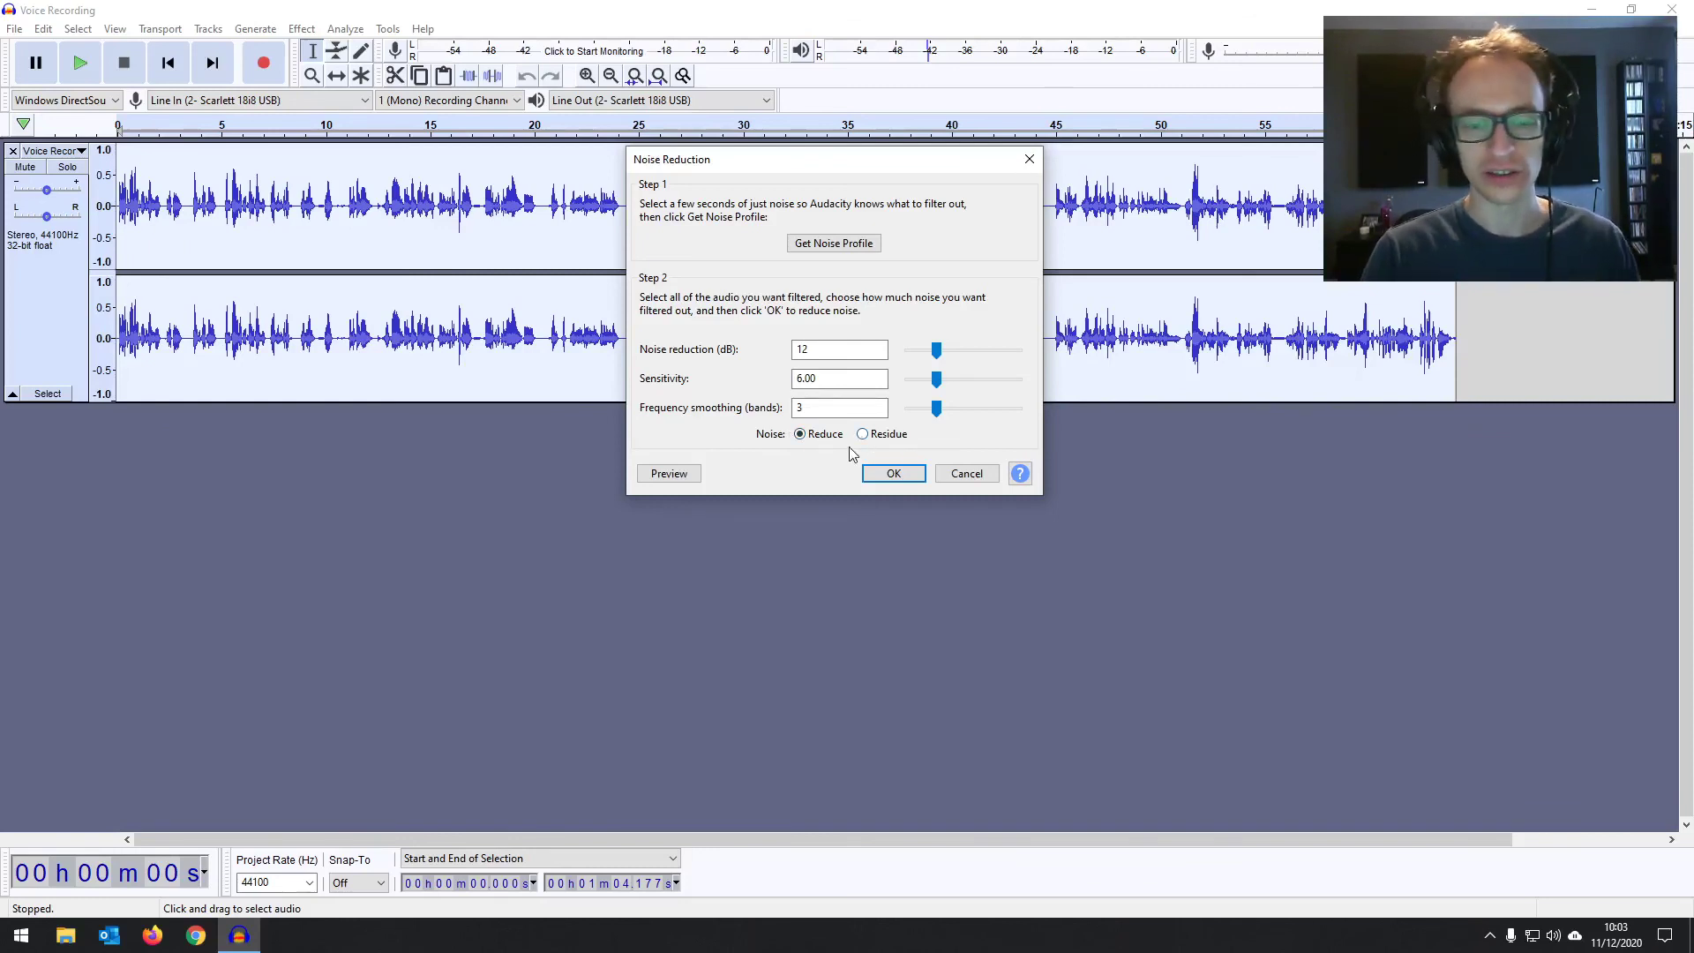
Step: Preview the noise reduction and retune it to 20 dB, sensitivity 3.00, smoothing 12 bands
left_click(693, 476)
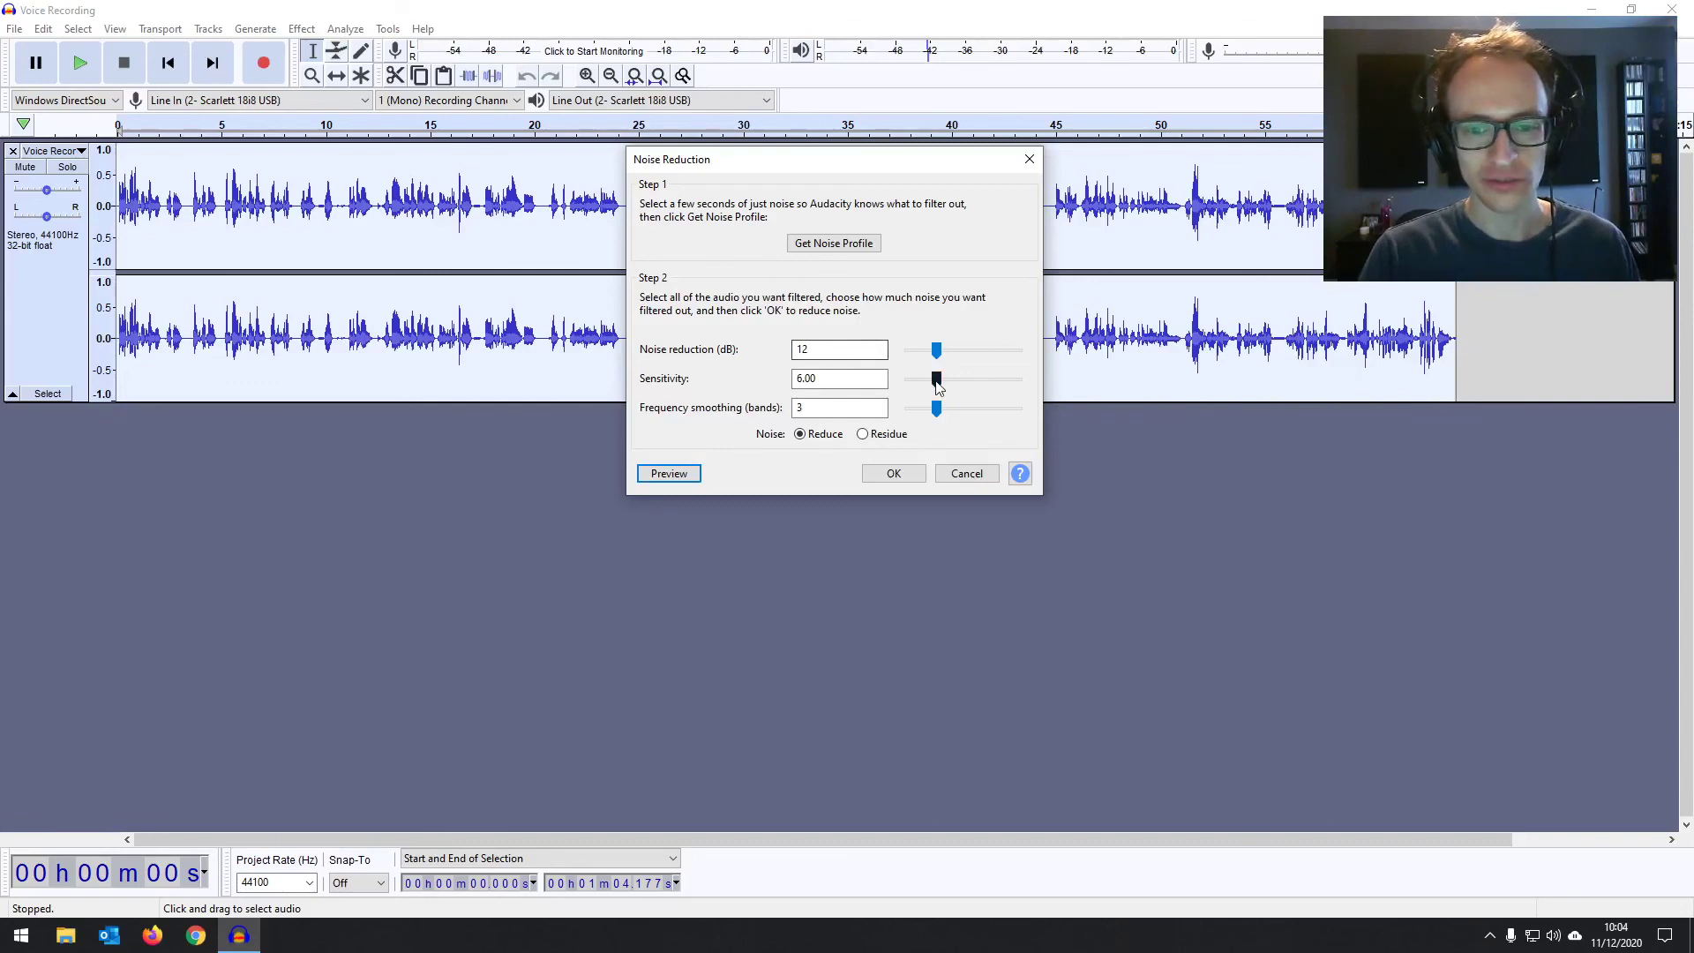
left_click_drag(936, 380, 956, 351)
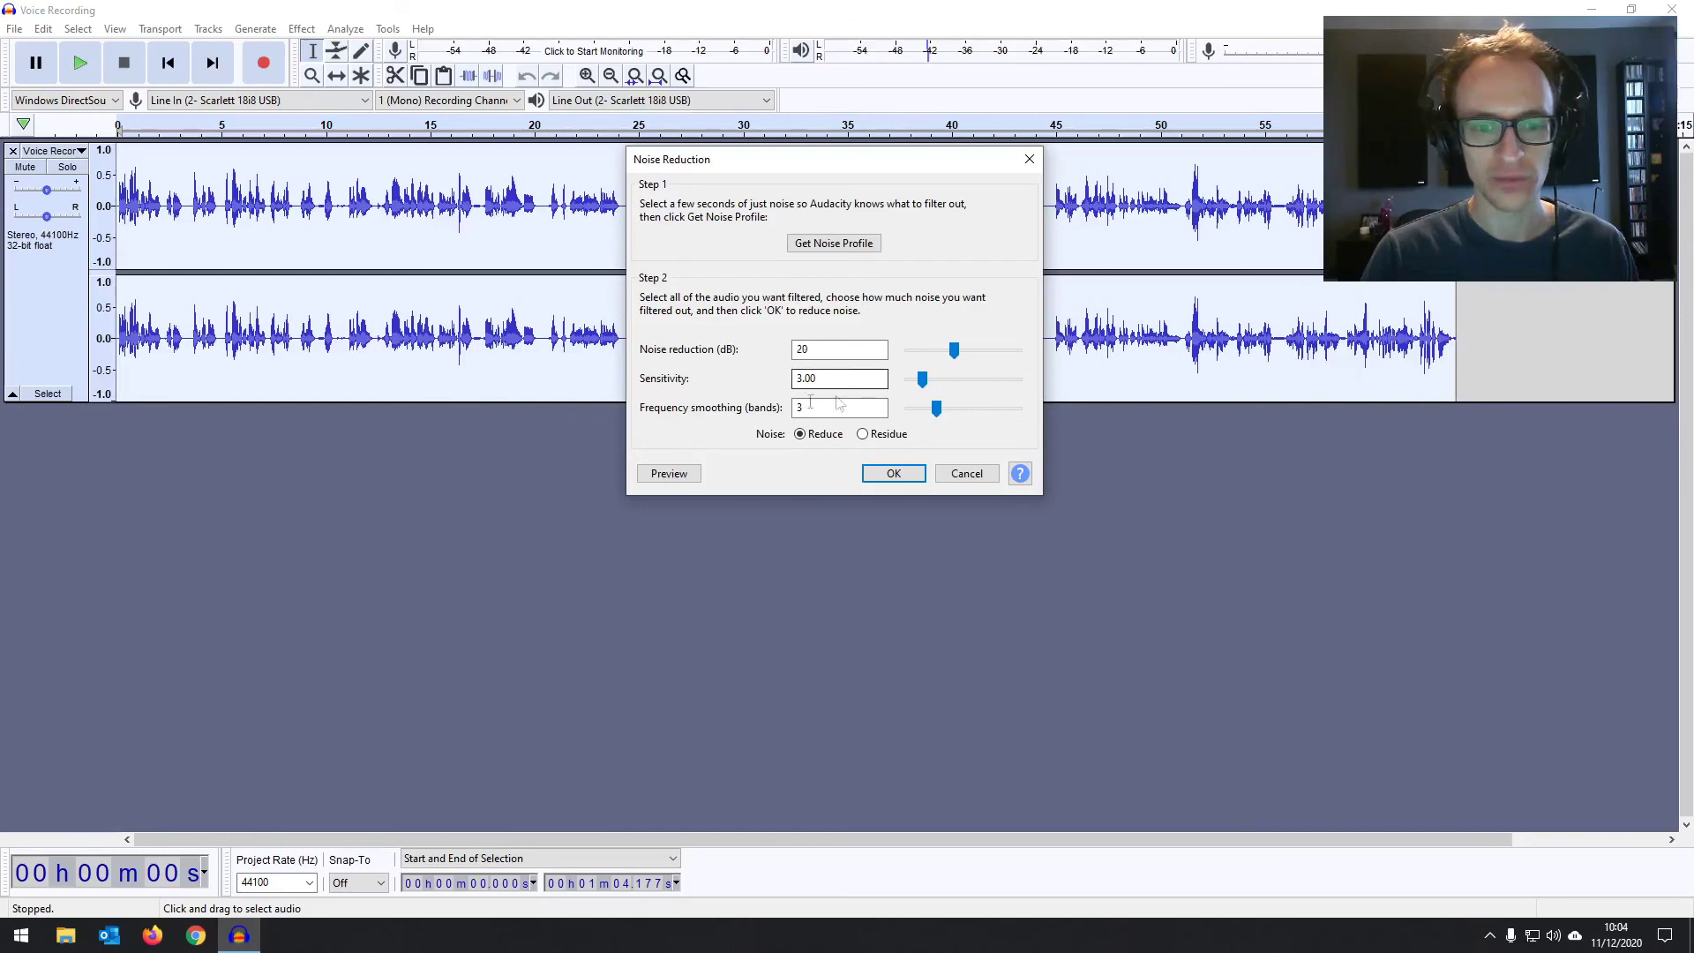
left_click(669, 474)
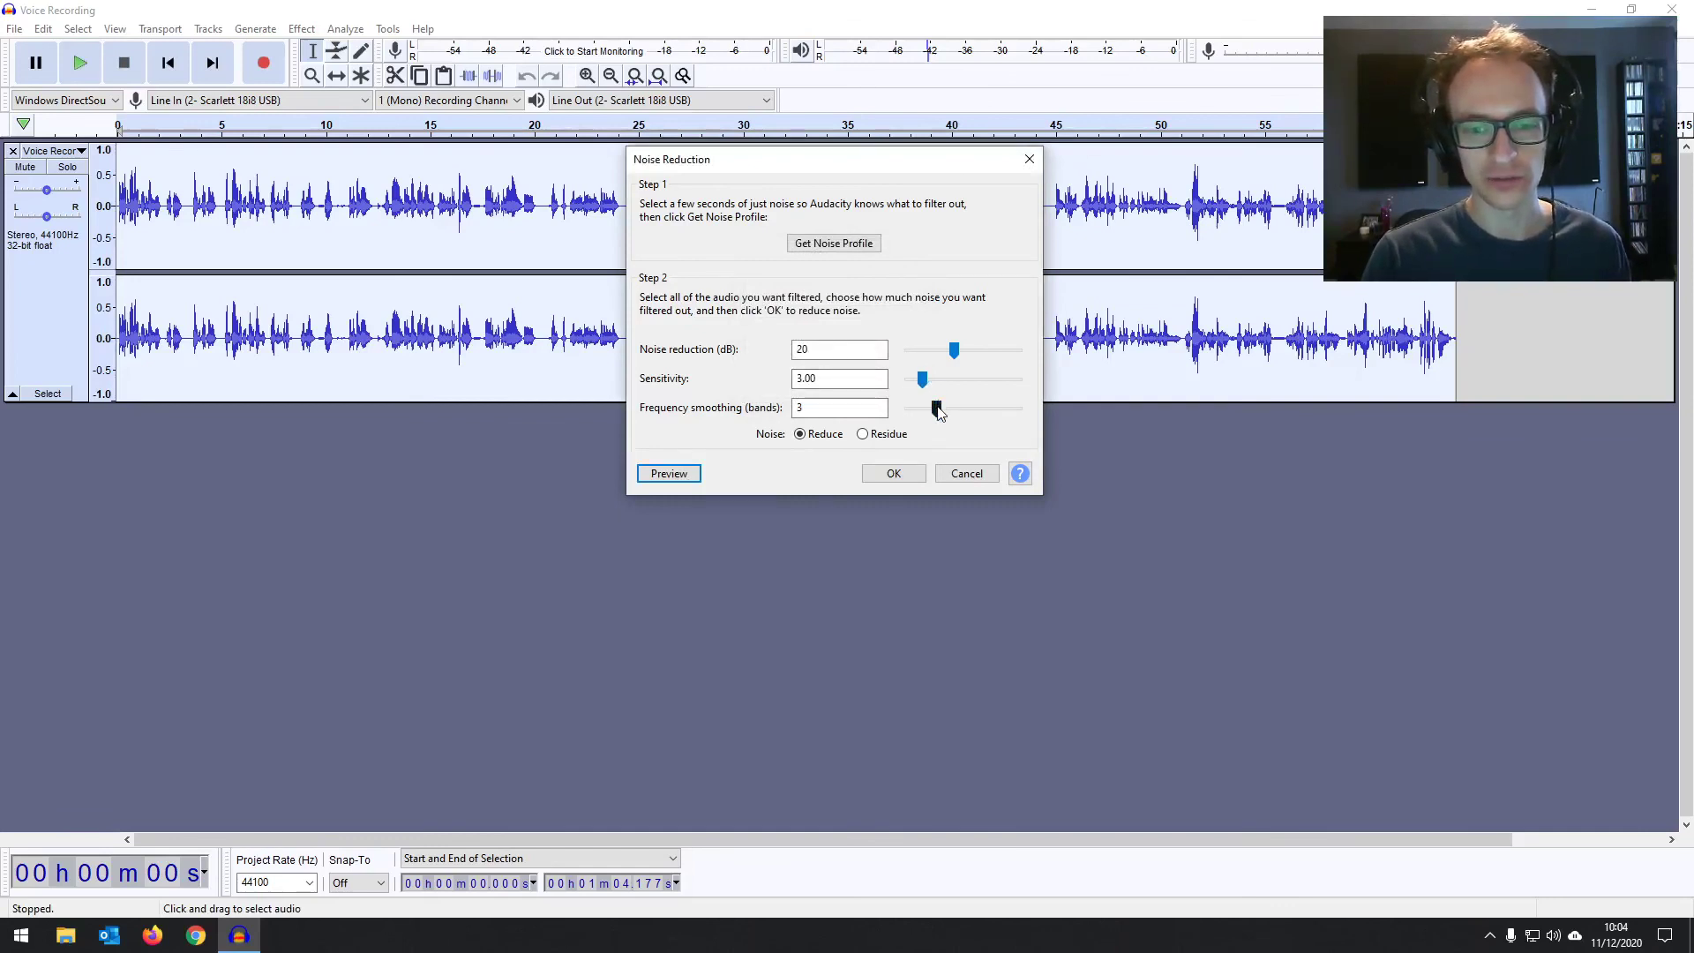
left_click_drag(936, 407, 1034, 418)
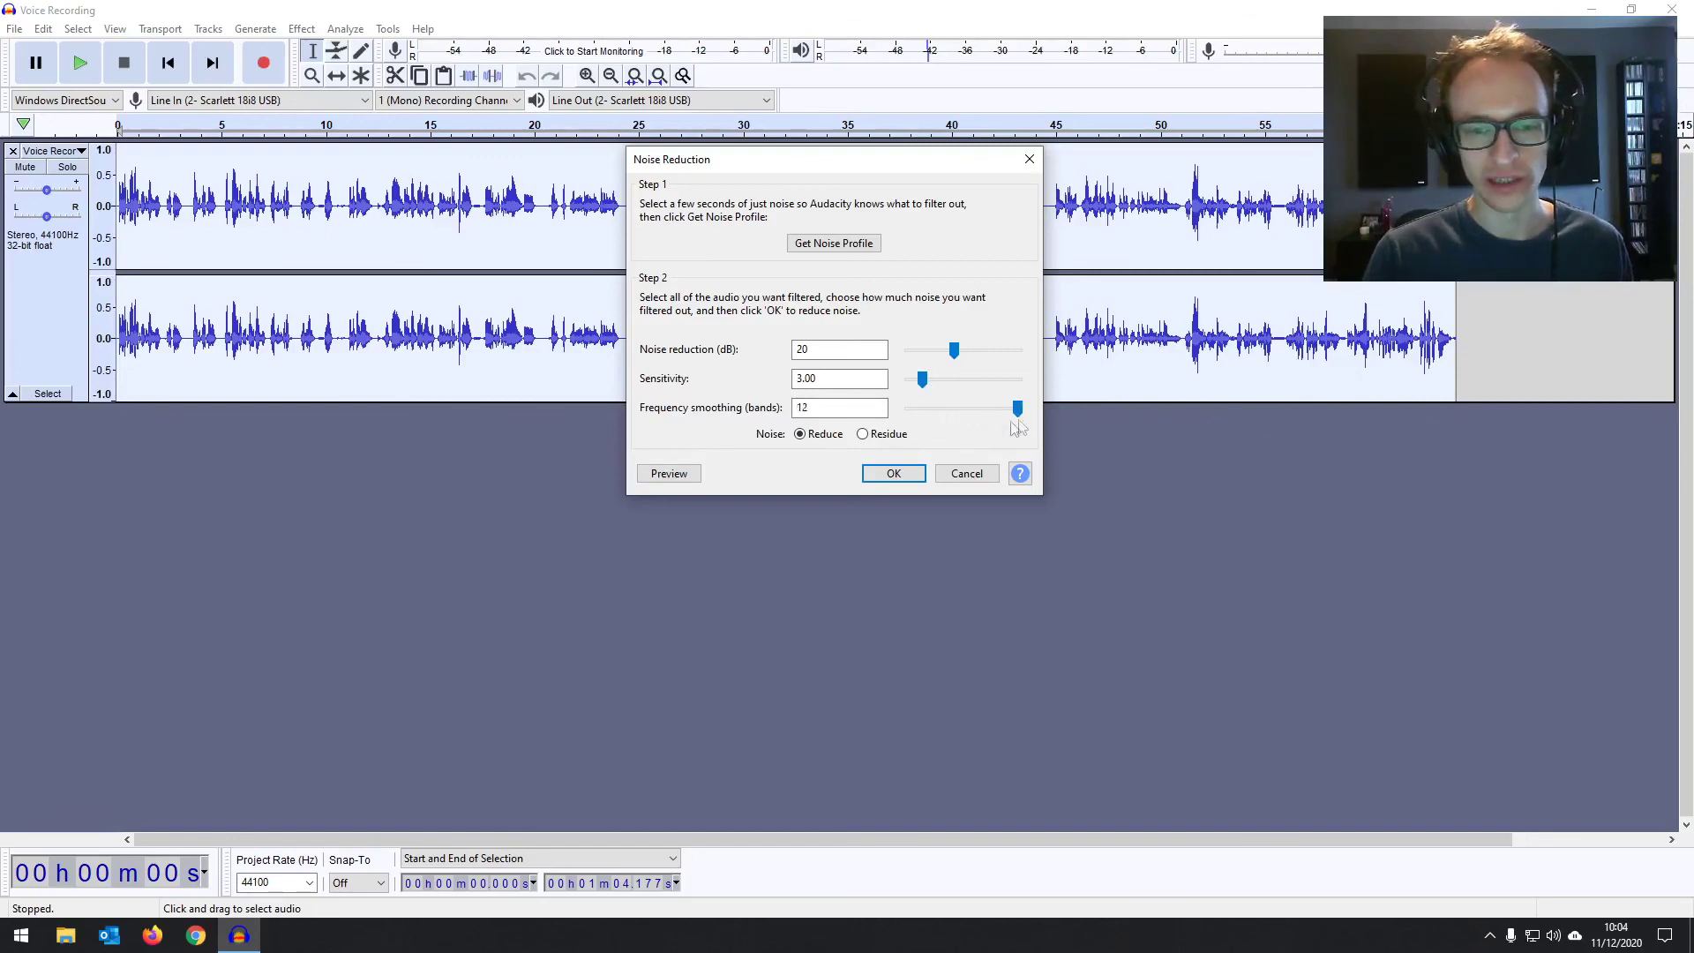
Step: Preview at 12 bands, then cut frequency smoothing to 8 bands and noise reduction to 16 dB
left_click(669, 474)
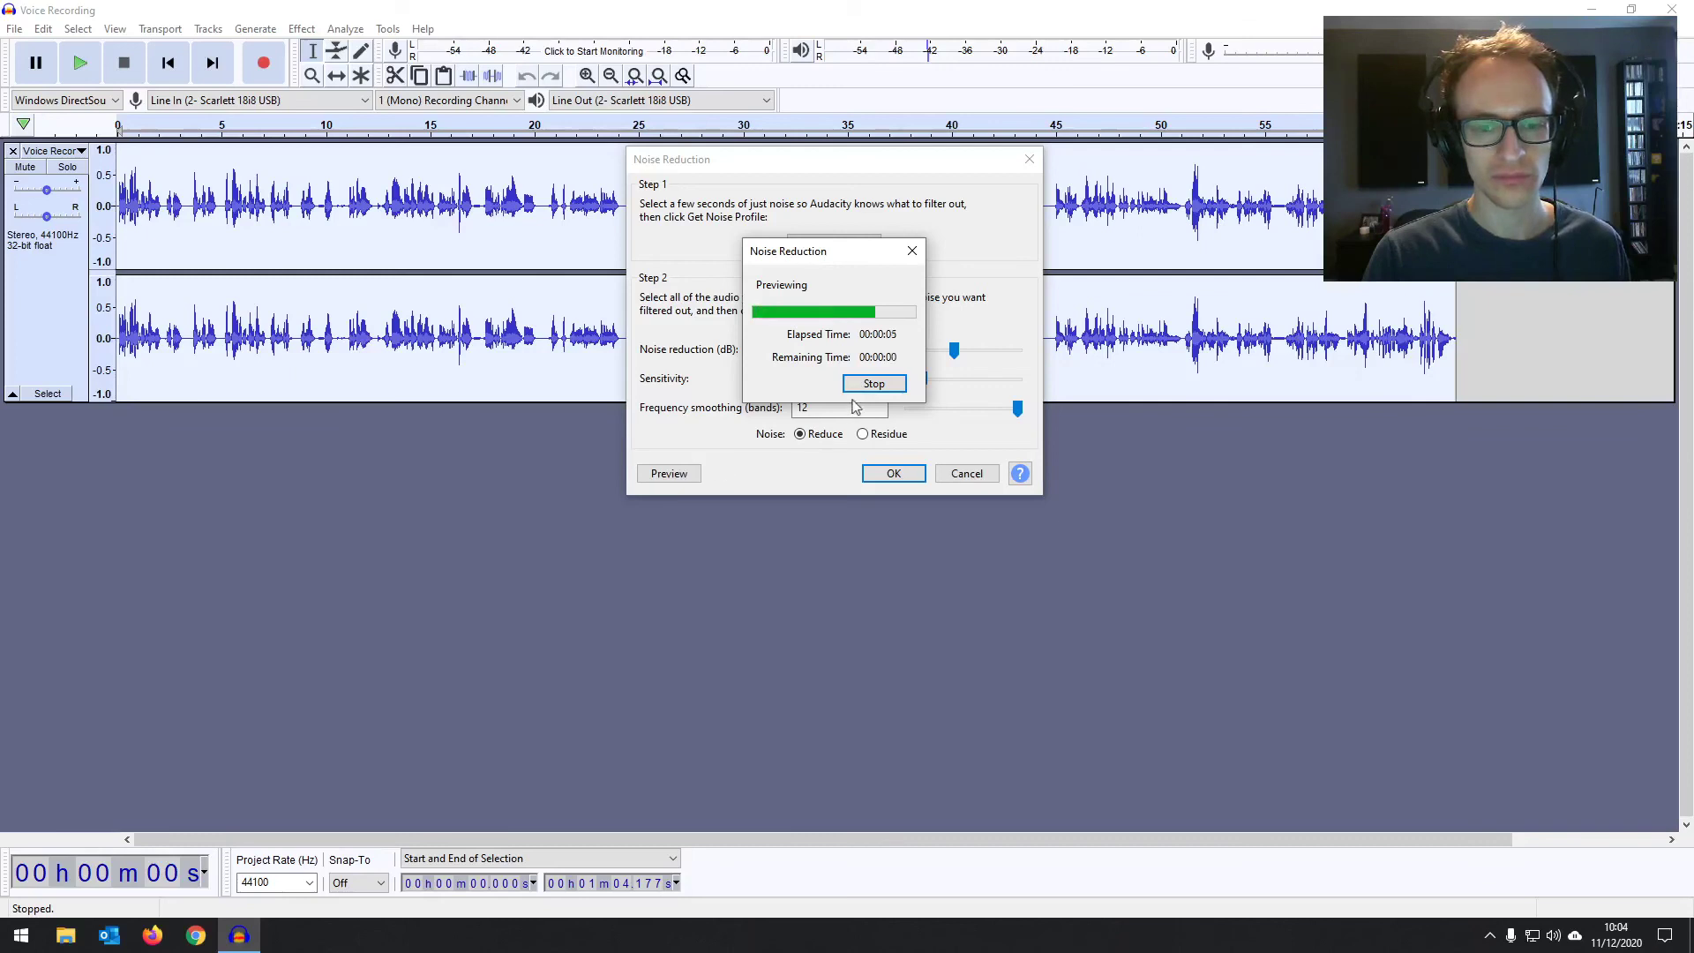
left_click(873, 383)
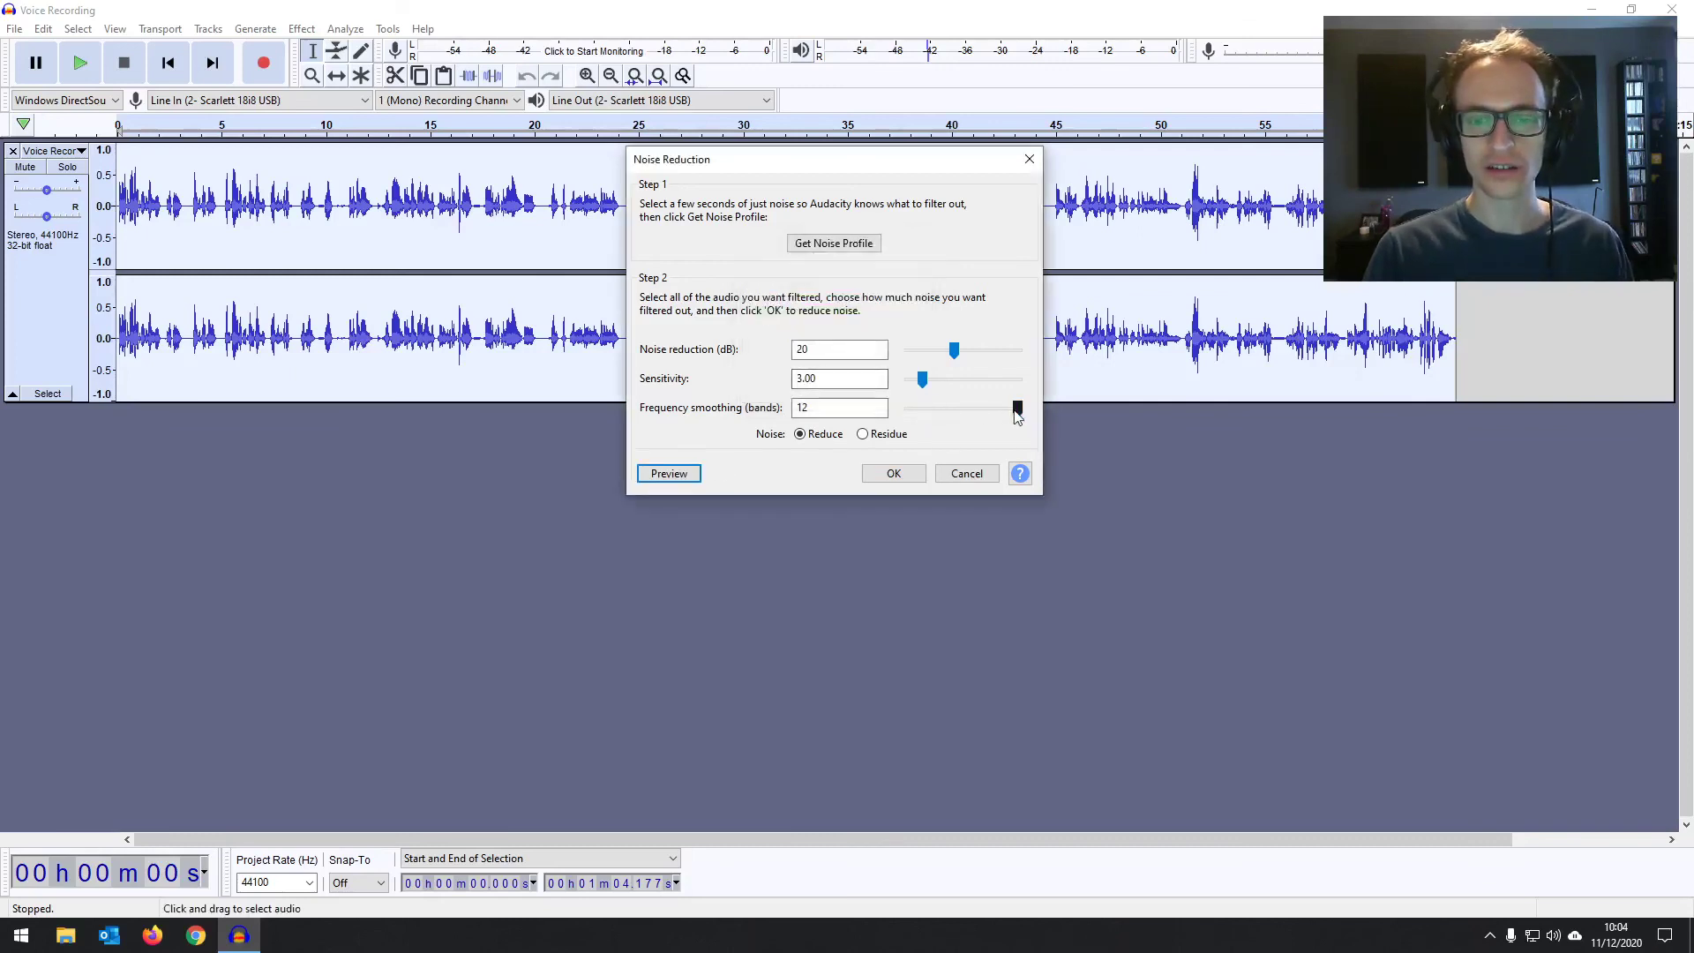
left_click_drag(1015, 415, 985, 415)
left_click_drag(954, 351, 946, 362)
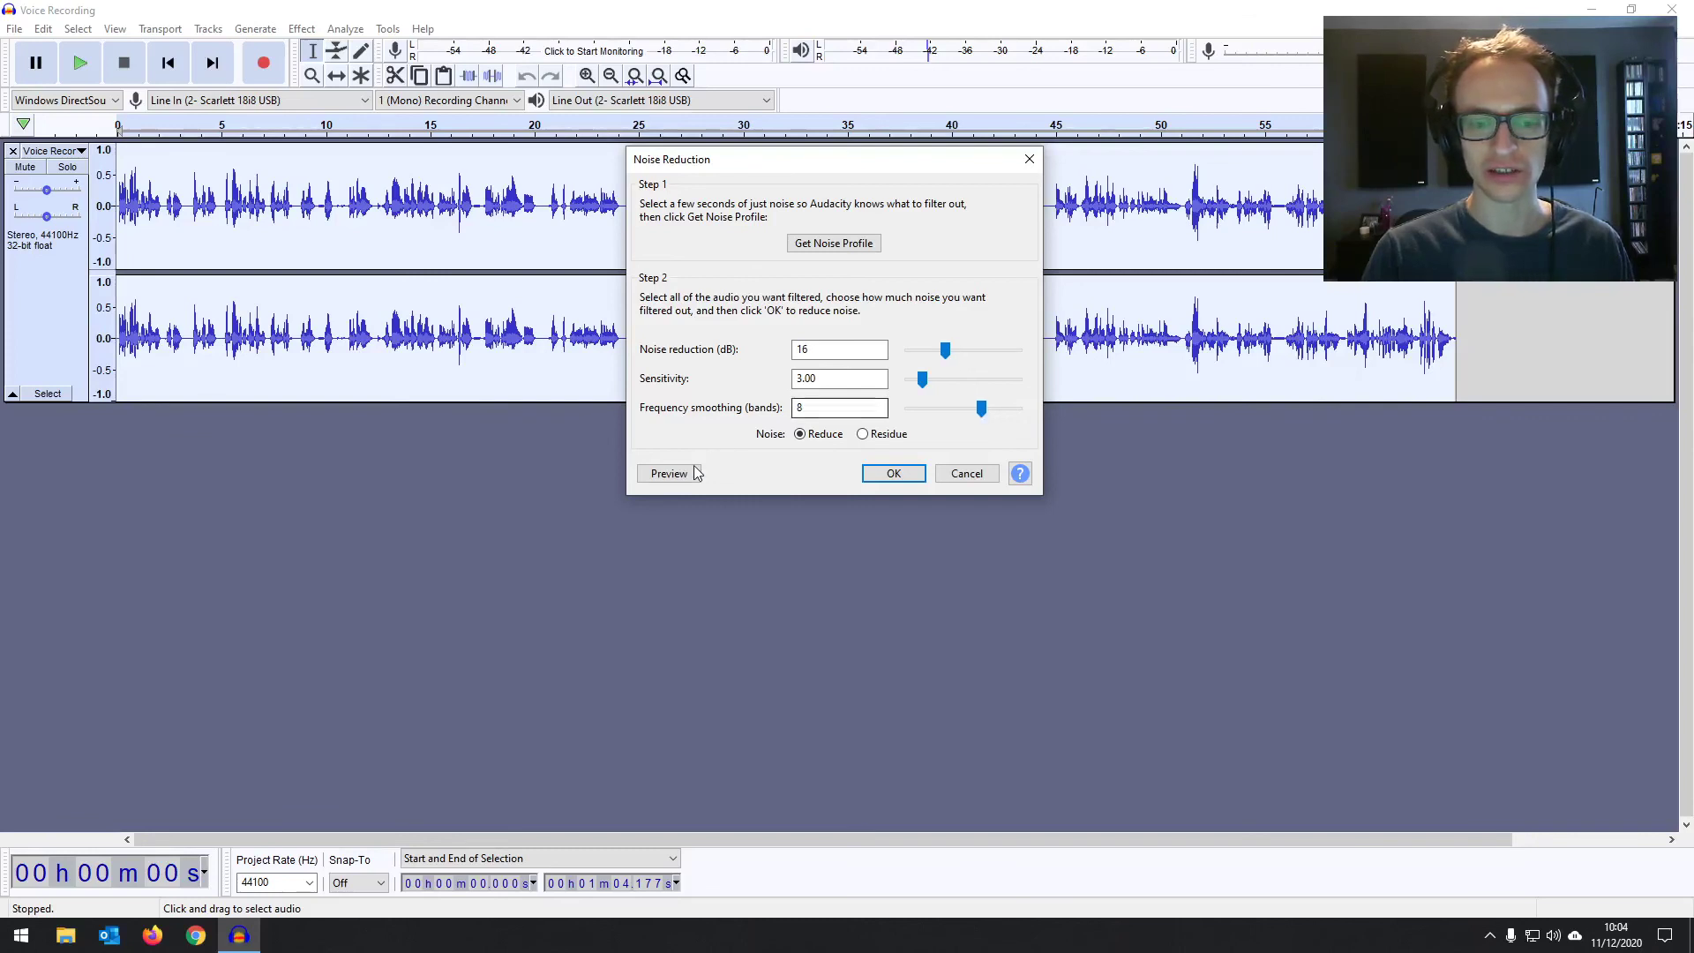
Step: Preview the 16 dB setting, then raise noise reduction to 18 dB and preview again
left_click(669, 474)
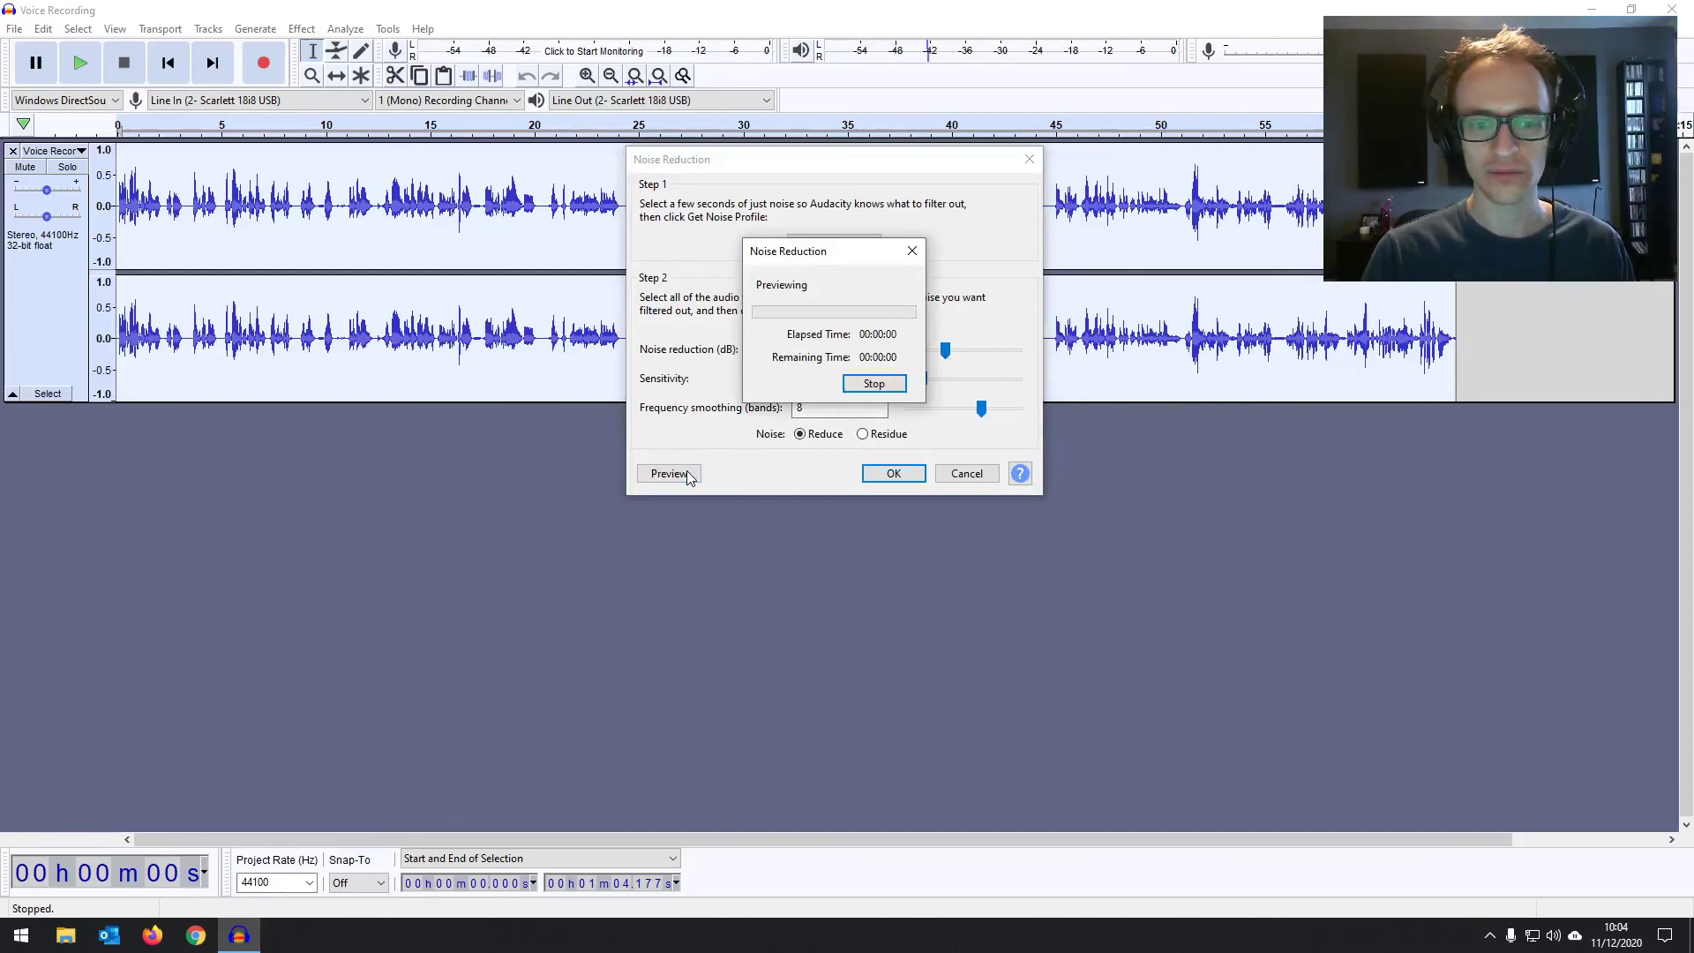
left_click(883, 386)
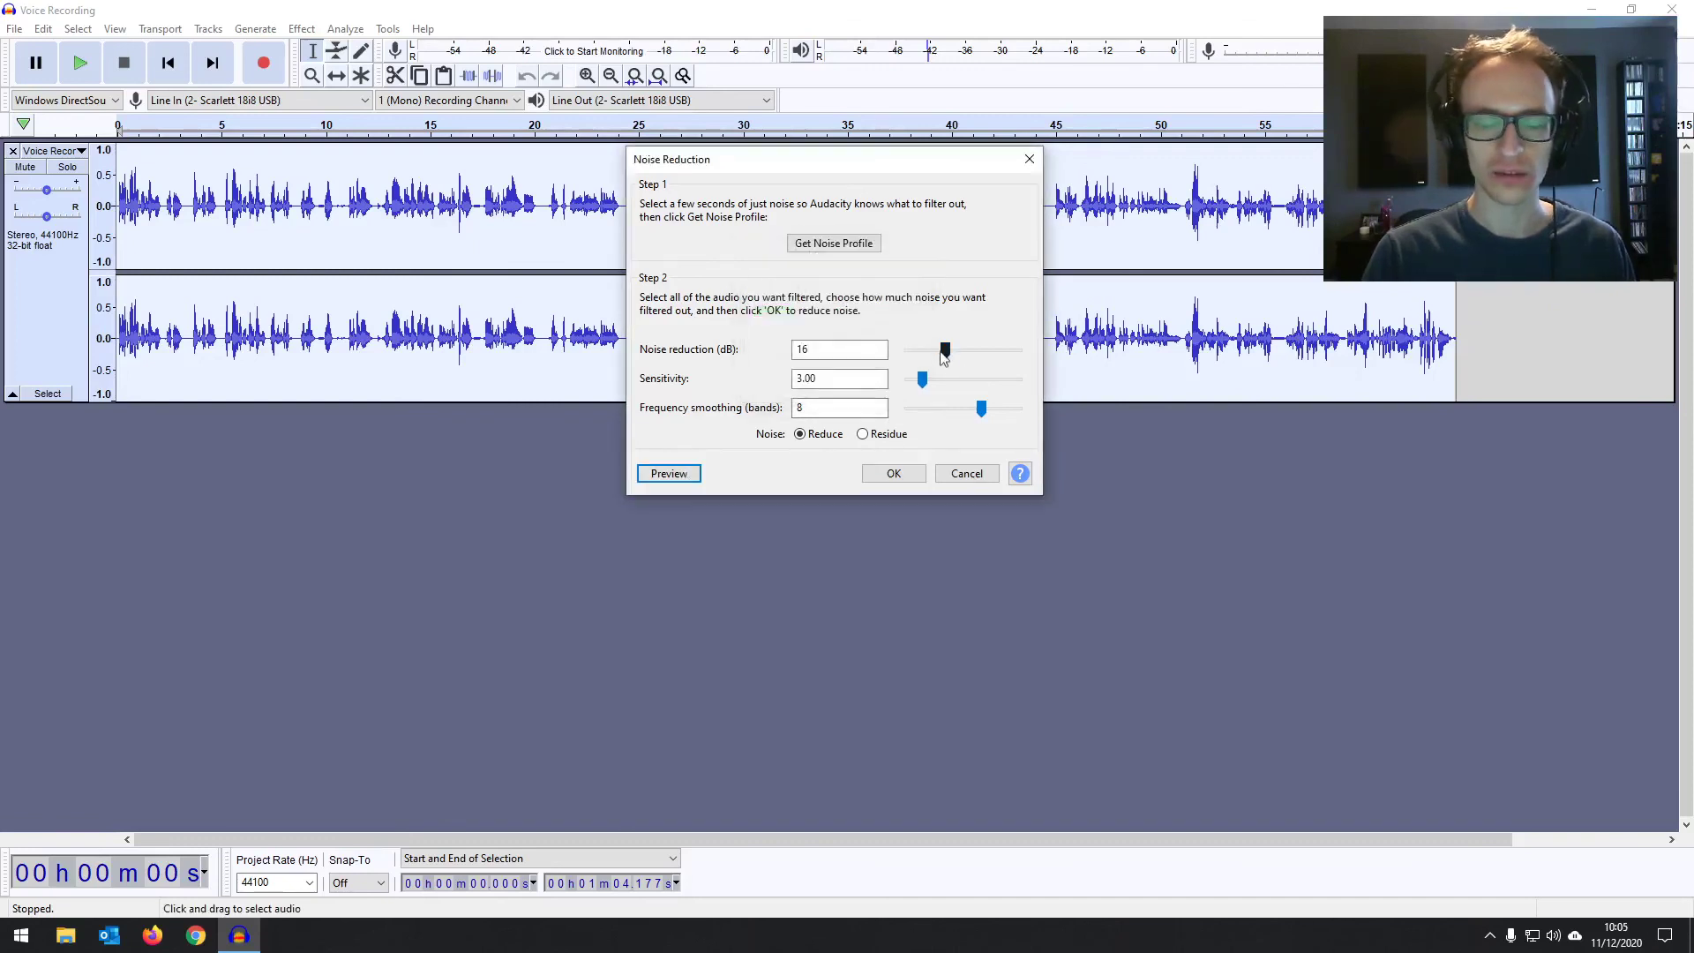
left_click_drag(946, 349, 949, 352)
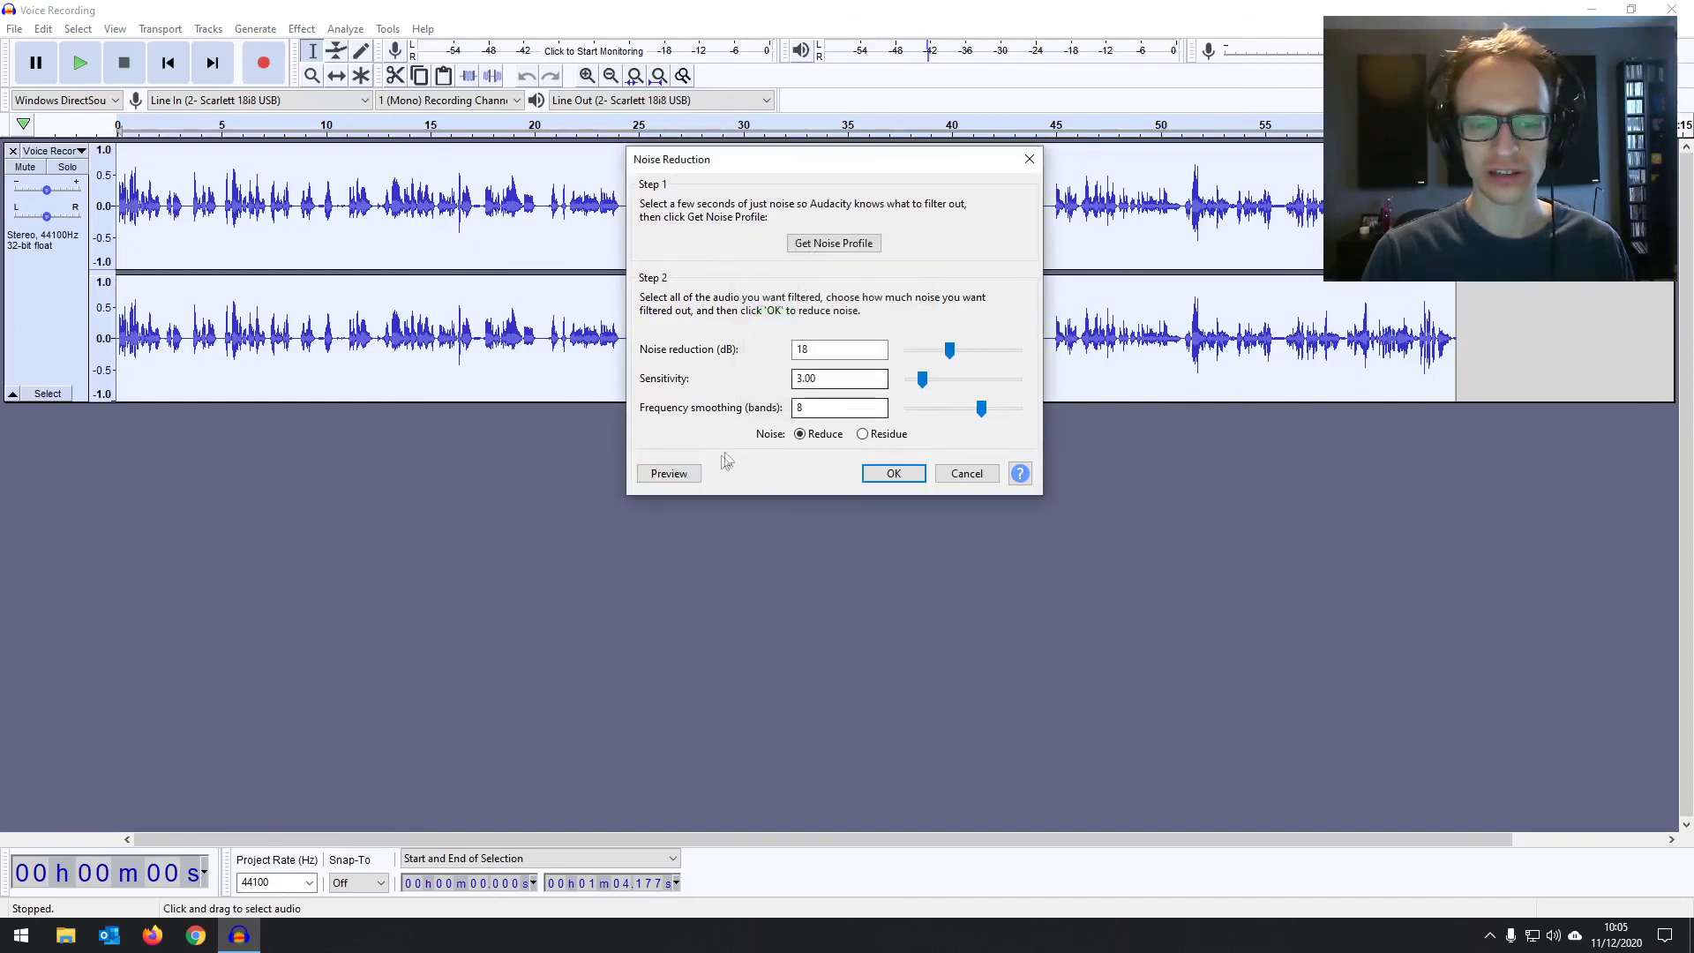
left_click(678, 475)
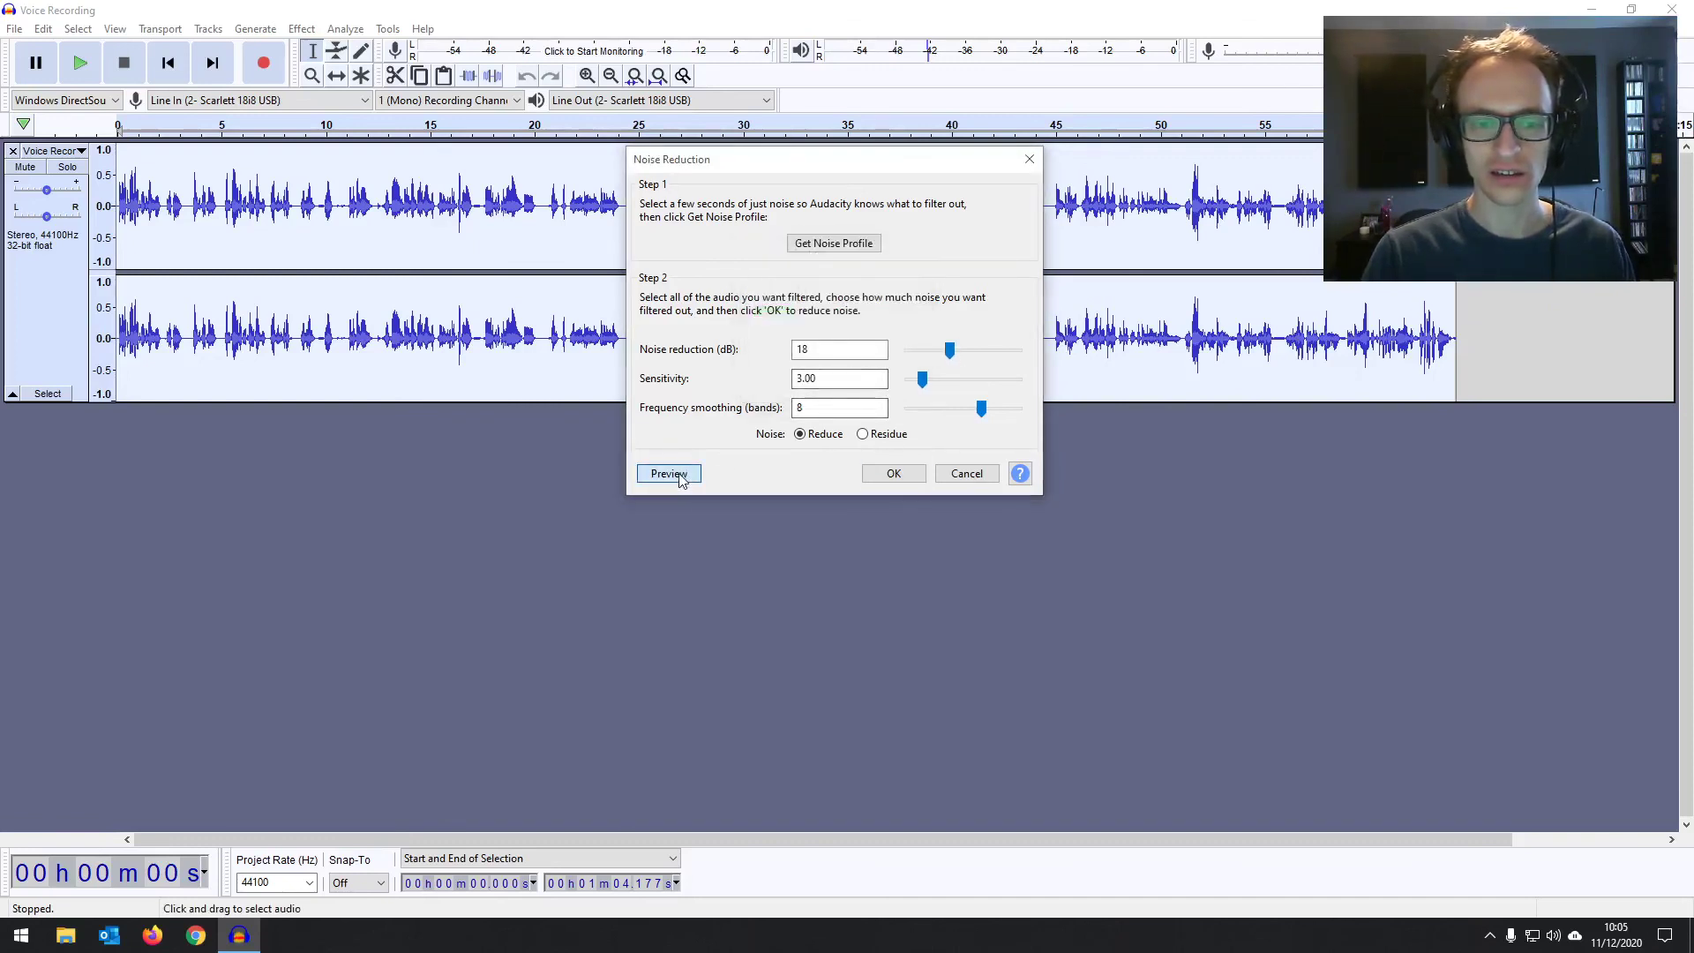
Step: Apply the noise reduction and listen to the cleaned voice from about 13 s
left_click(894, 473)
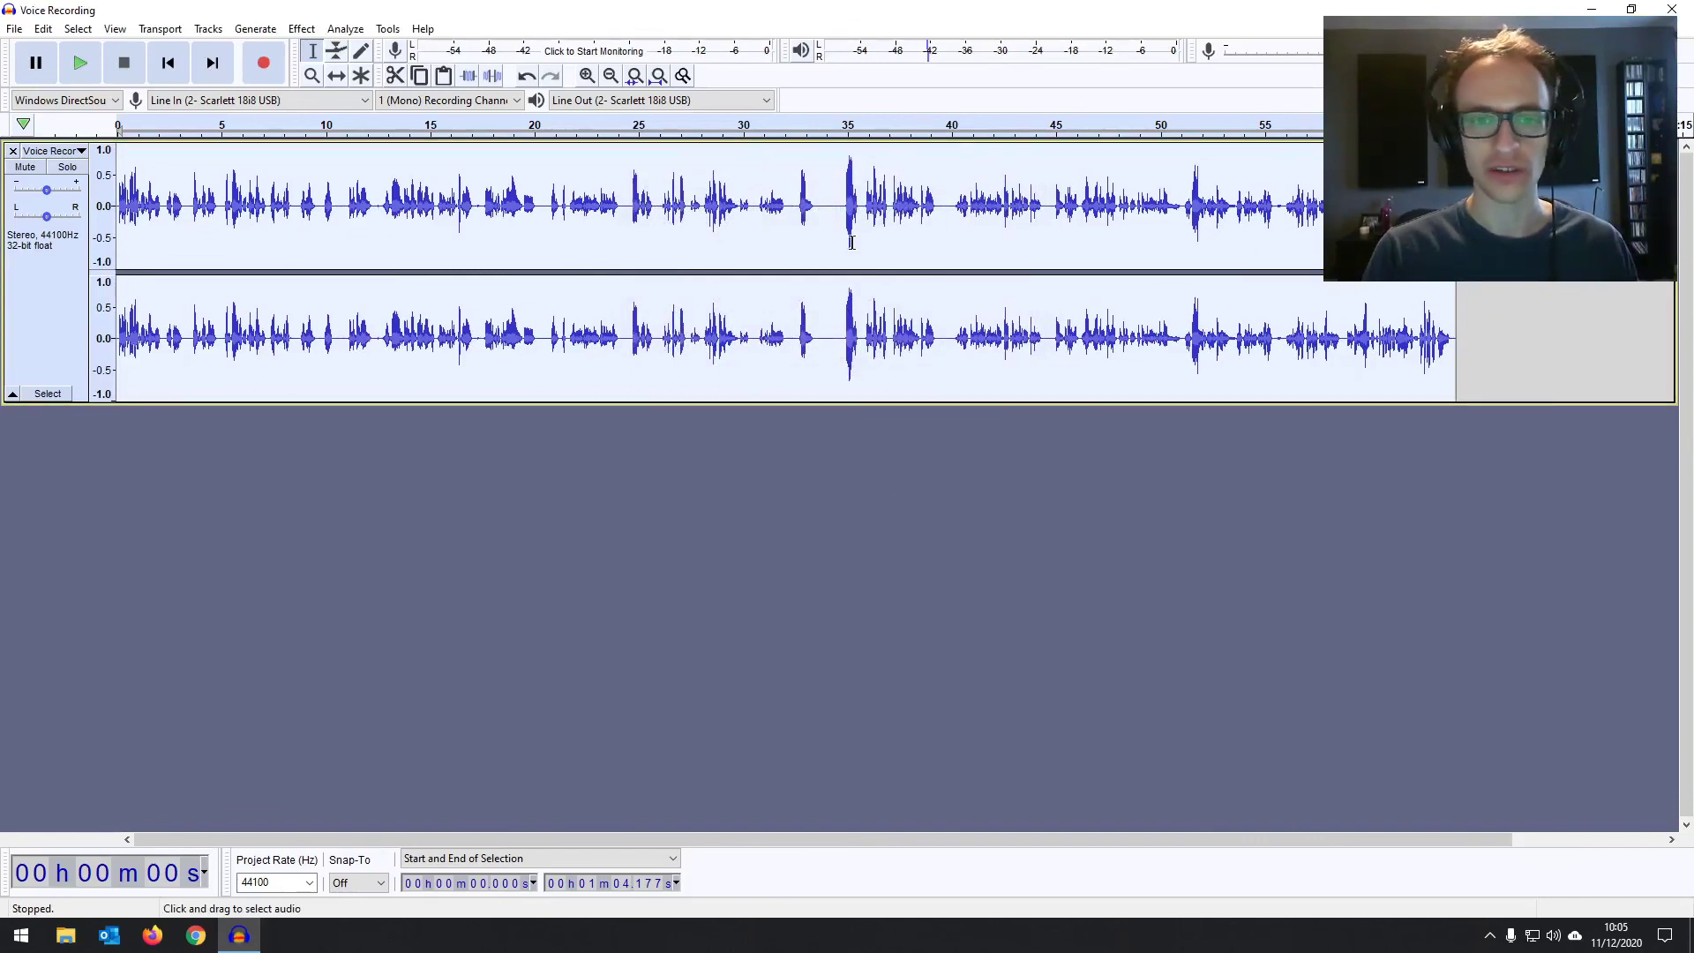
left_click(843, 176)
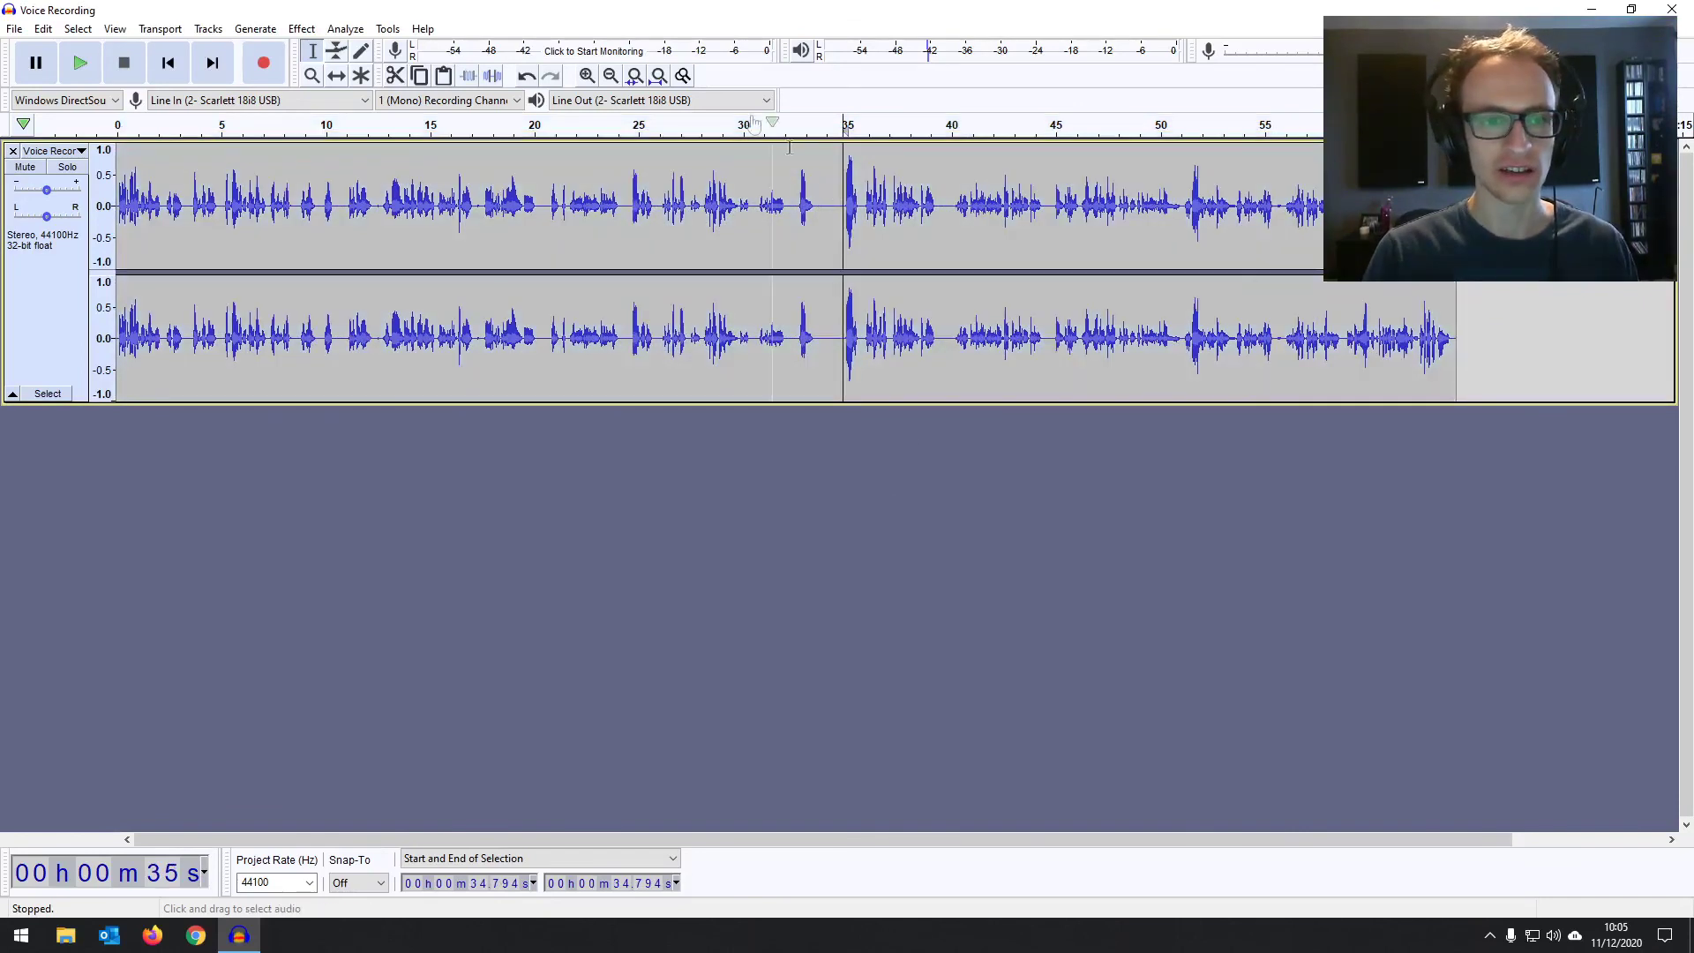
left_click(385, 181)
key("space")
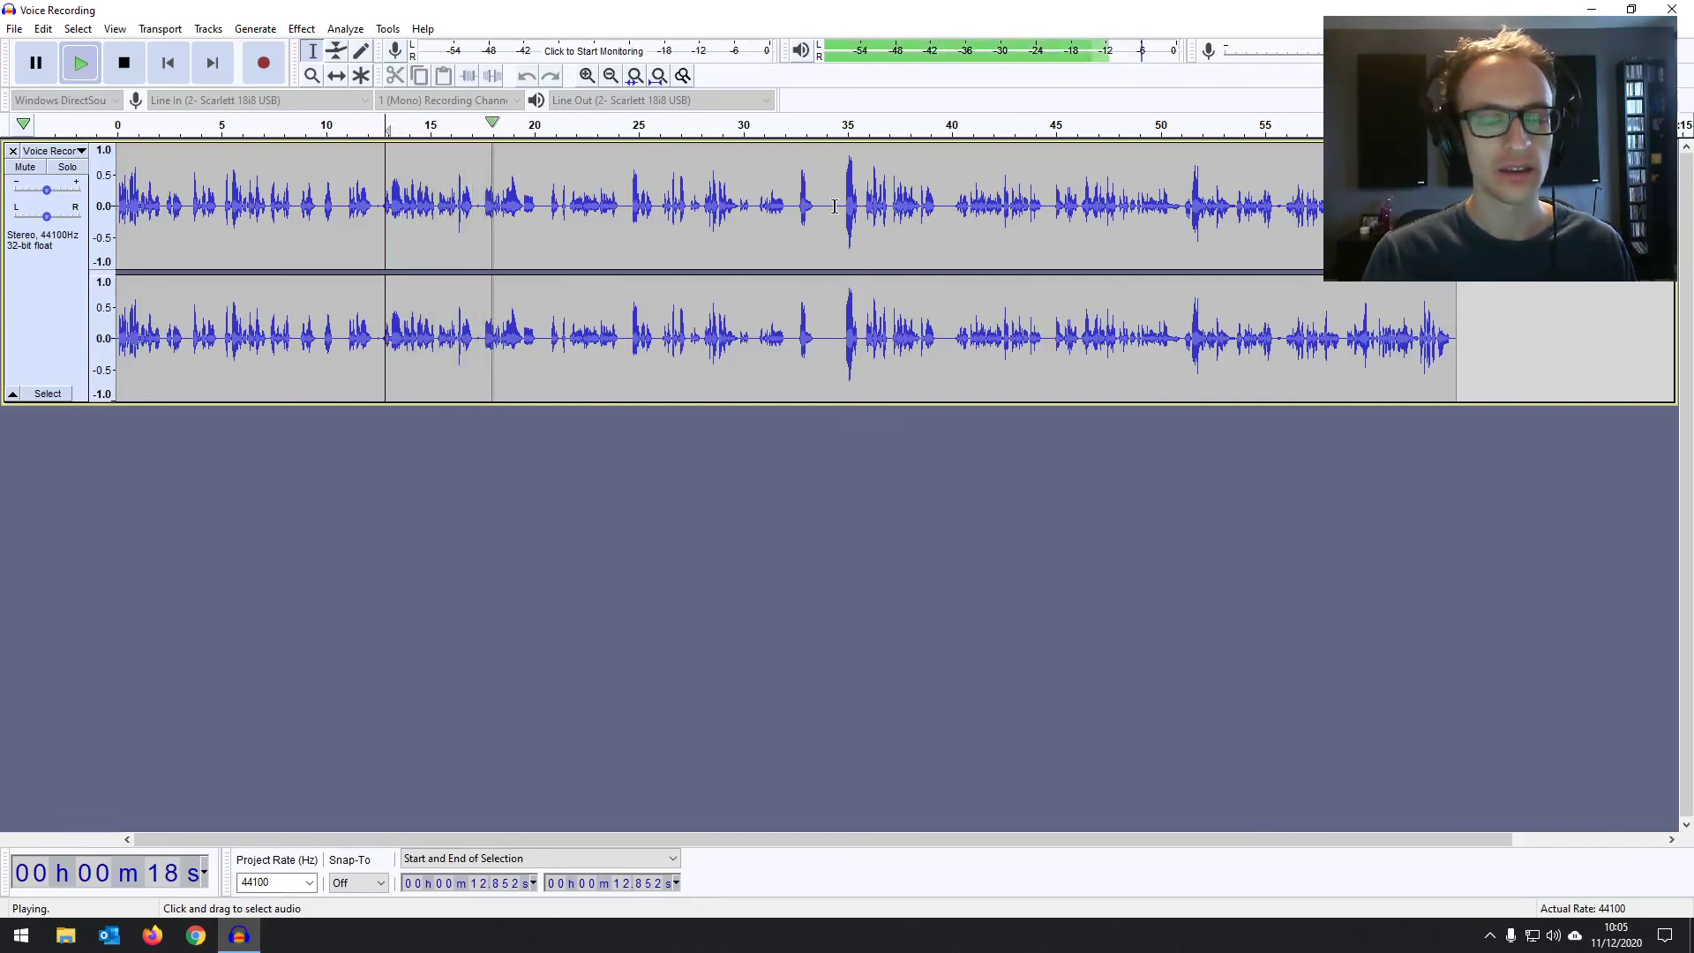
key("space")
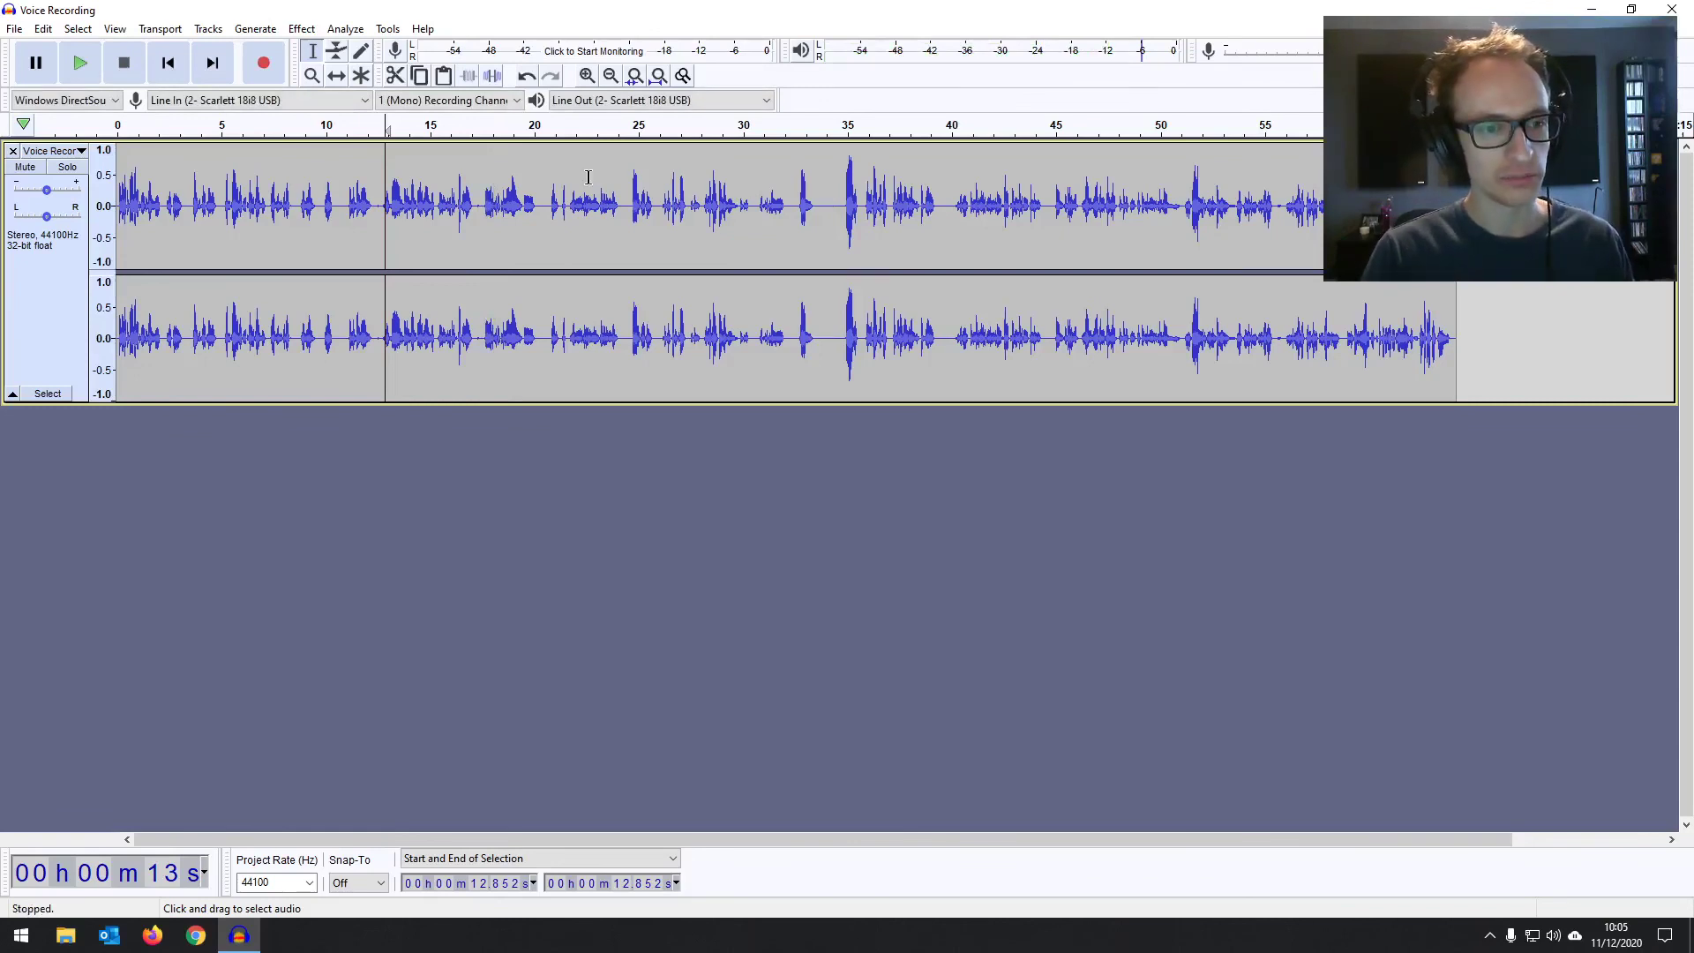
Step: Replay the audio from just before 13 s, then redo Noise Reduction from the Edit menu
left_click(380, 180)
key("space")
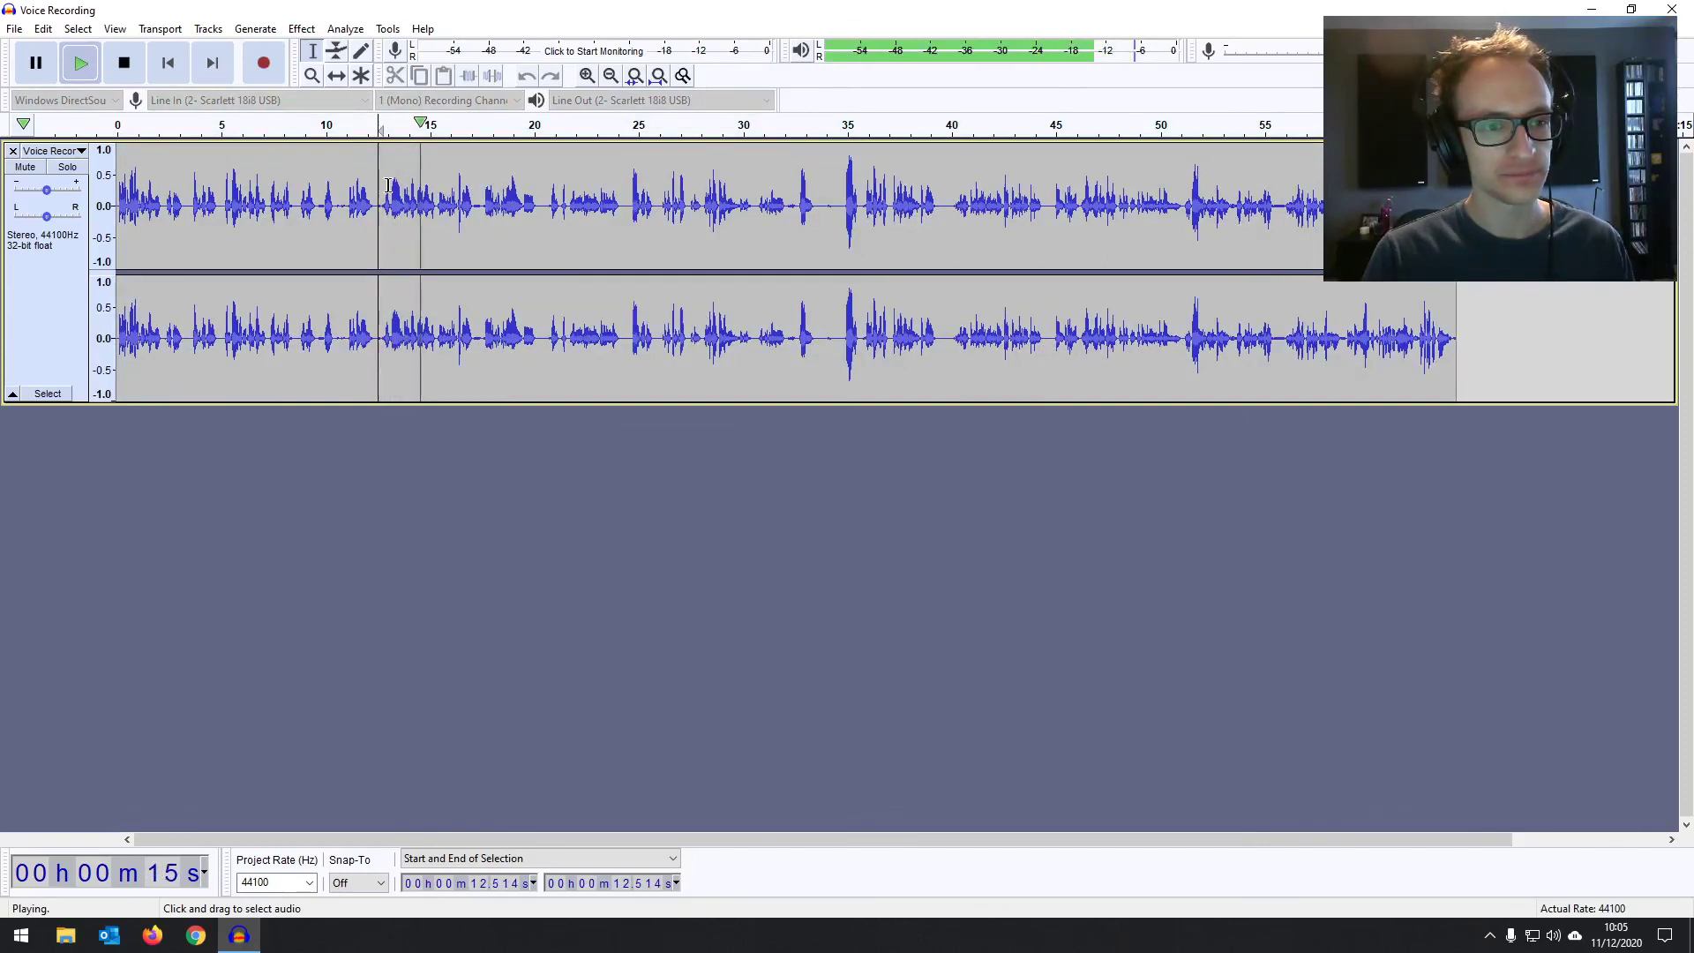
left_click(123, 63)
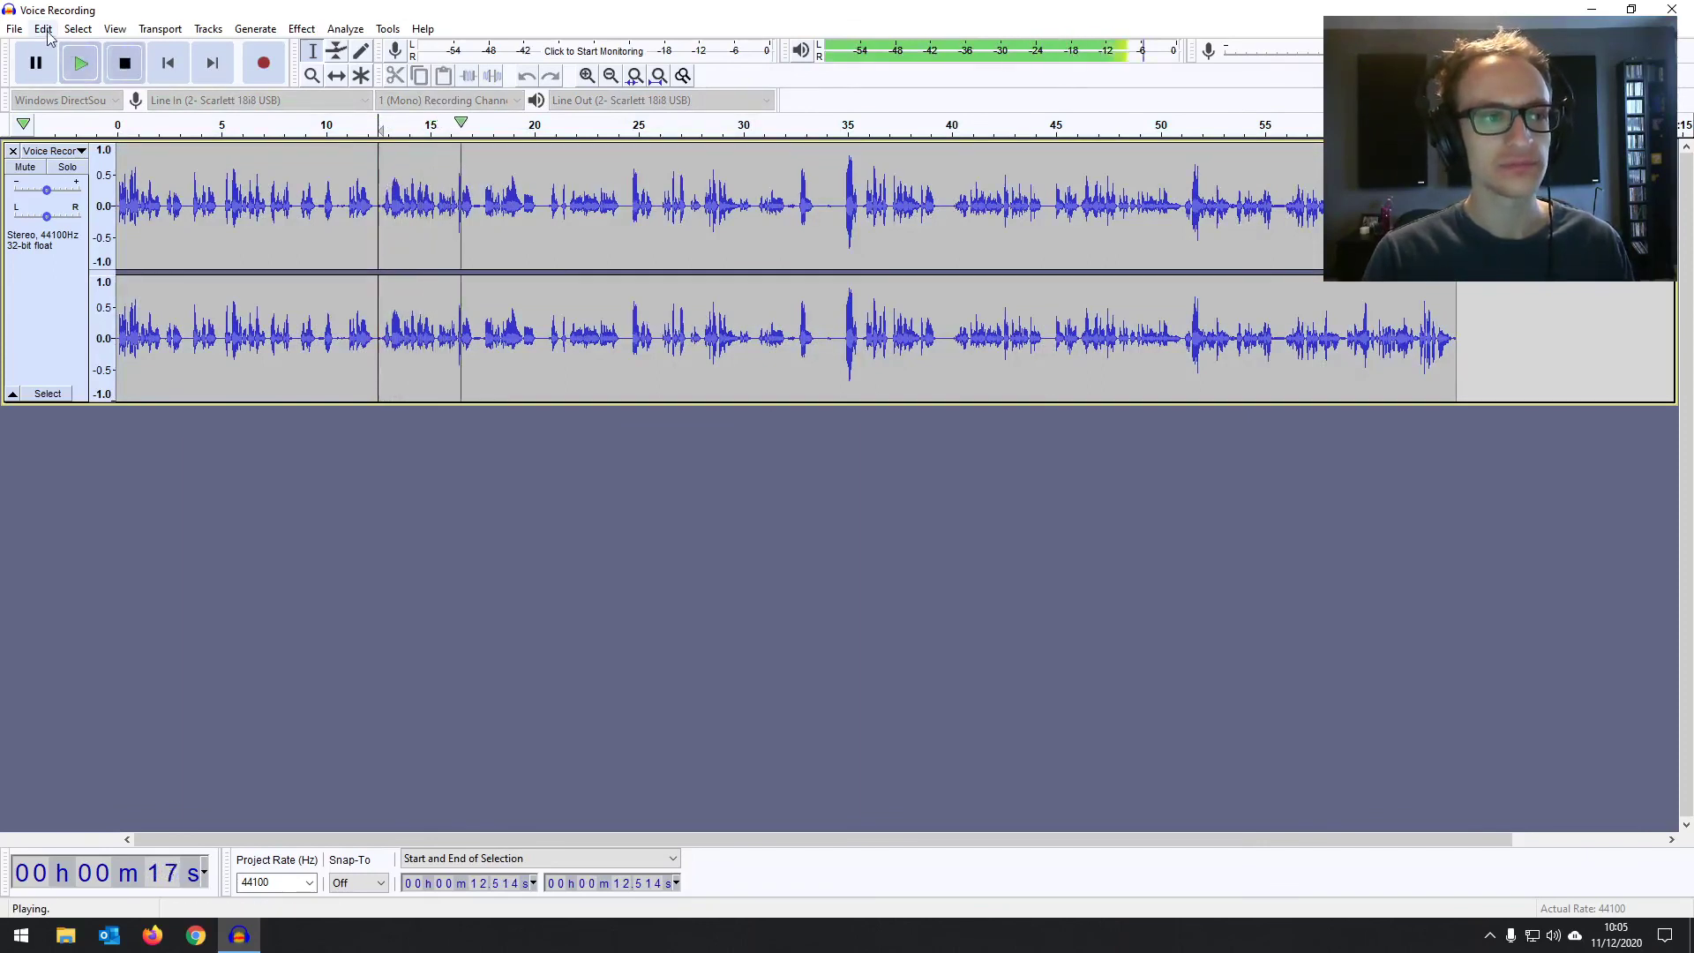
left_click(43, 28)
left_click(70, 69)
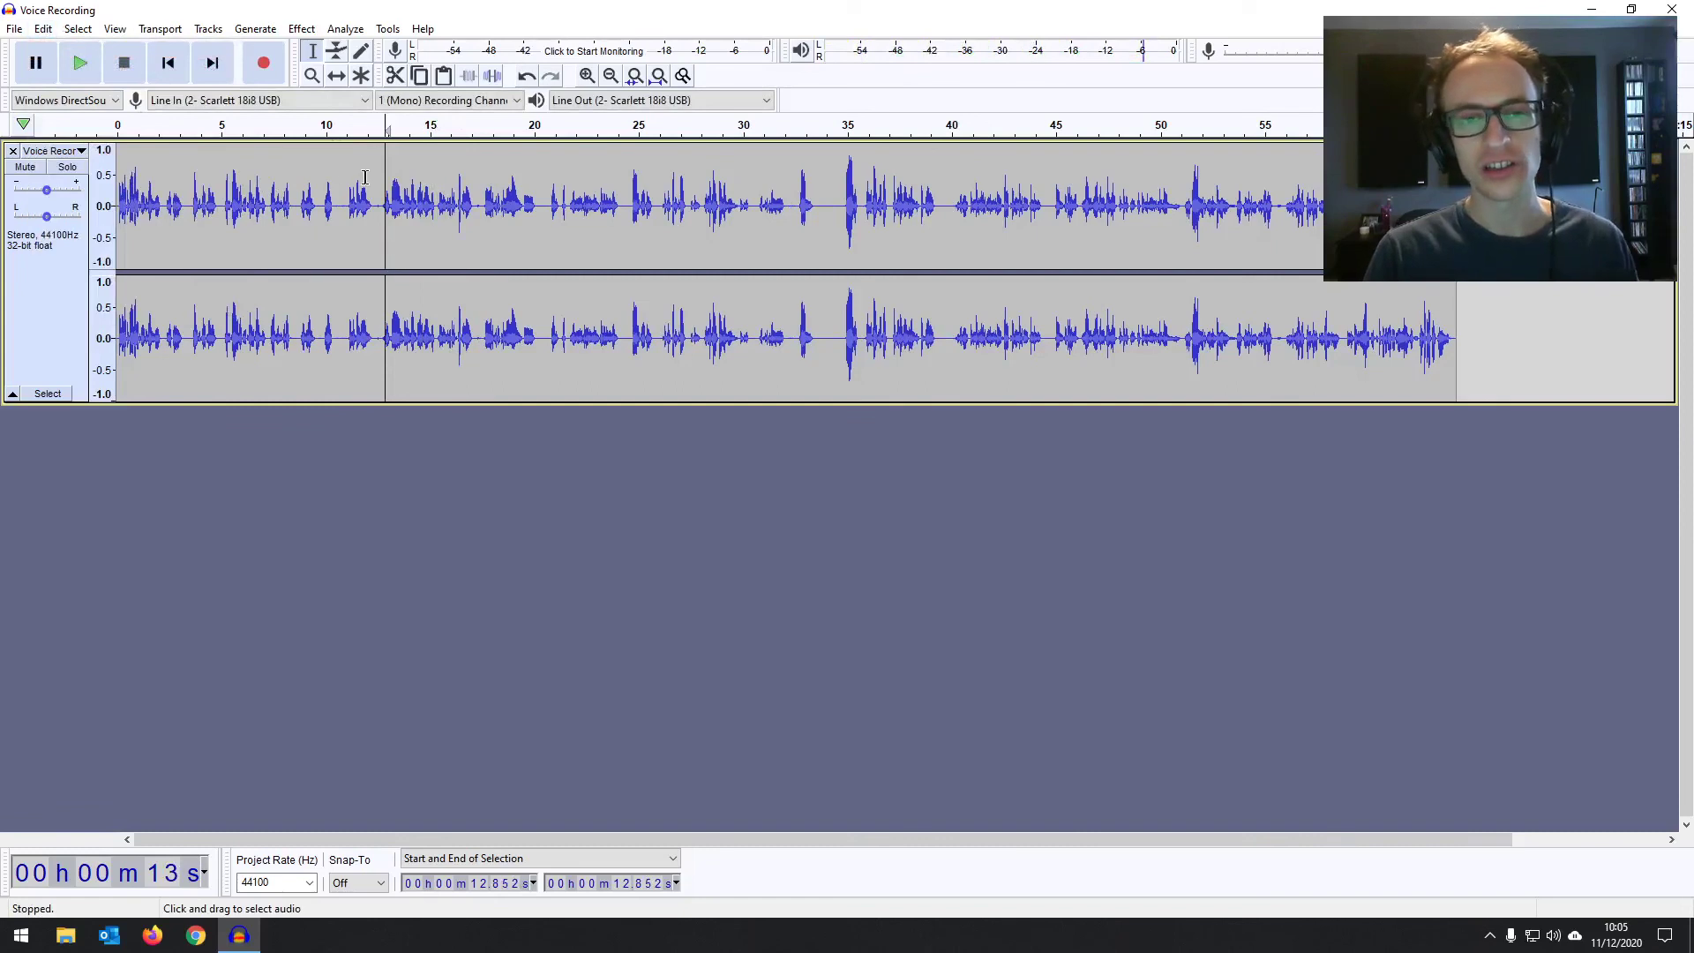